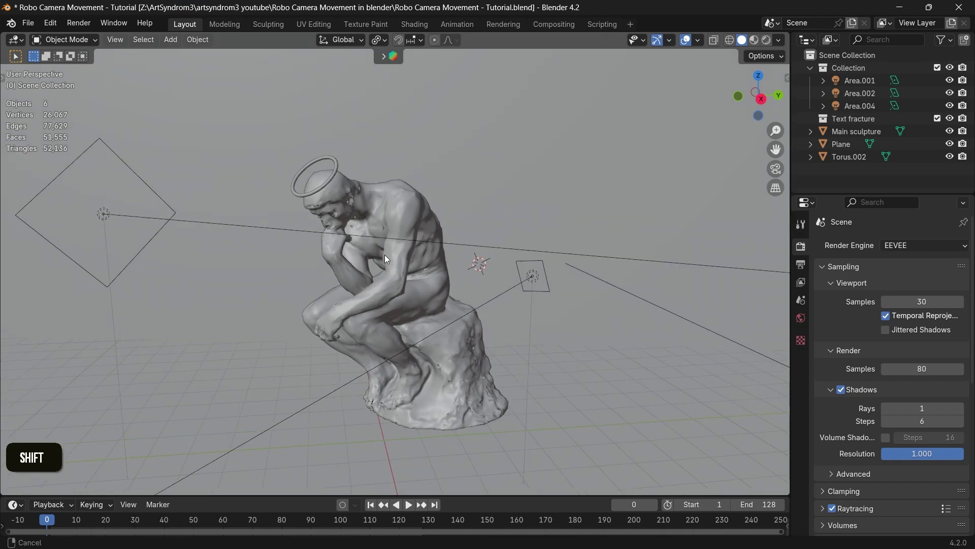
# - Add a camera to the scene and place it in front of the sculpture
pyautogui.hotkey('shift', 'a')
pyautogui.moveTo(392, 229)
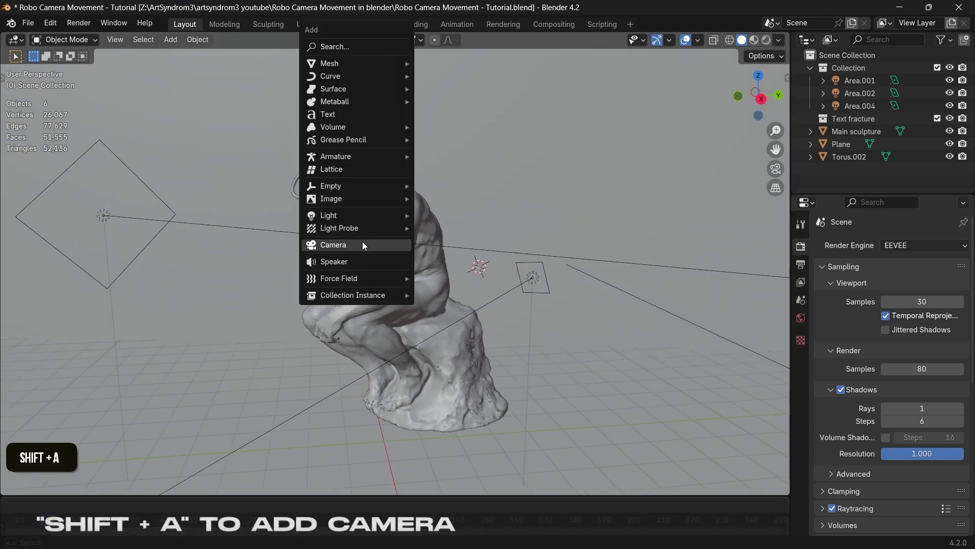
pyautogui.click(361, 242)
pyautogui.press('g')
pyautogui.click(381, 251)
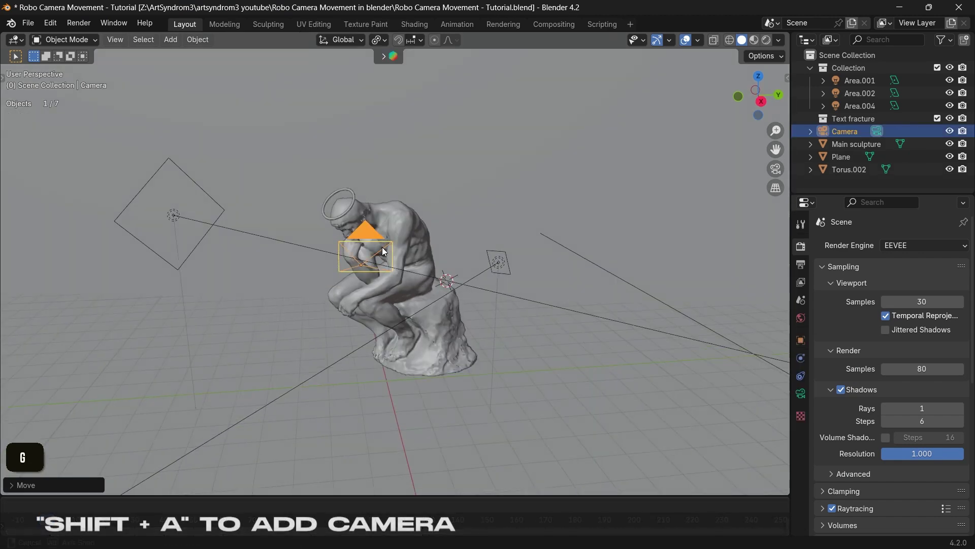
pyautogui.moveTo(381, 251); pyautogui.dragTo(406, 252, button='middle')
pyautogui.scroll(1, 384, 233)
pyautogui.scroll(1, 385, 252)
pyautogui.scroll(-1, 385, 252)
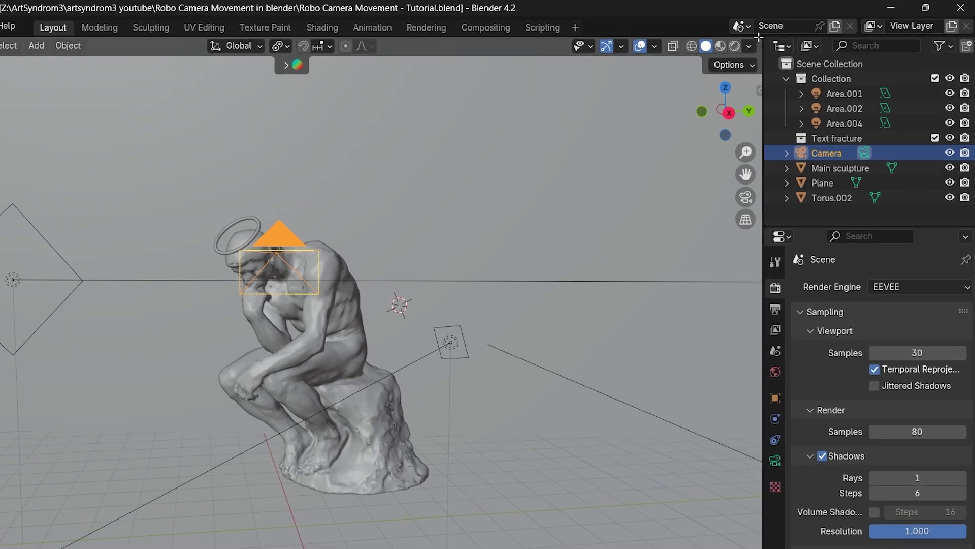
# - Split the 3D viewport into two side-by-side areas and show one of them through the camera
pyautogui.moveTo(779, 36); pyautogui.dragTo(513, 58)
pyautogui.moveTo(439, 68); pyautogui.dragTo(344, 64)
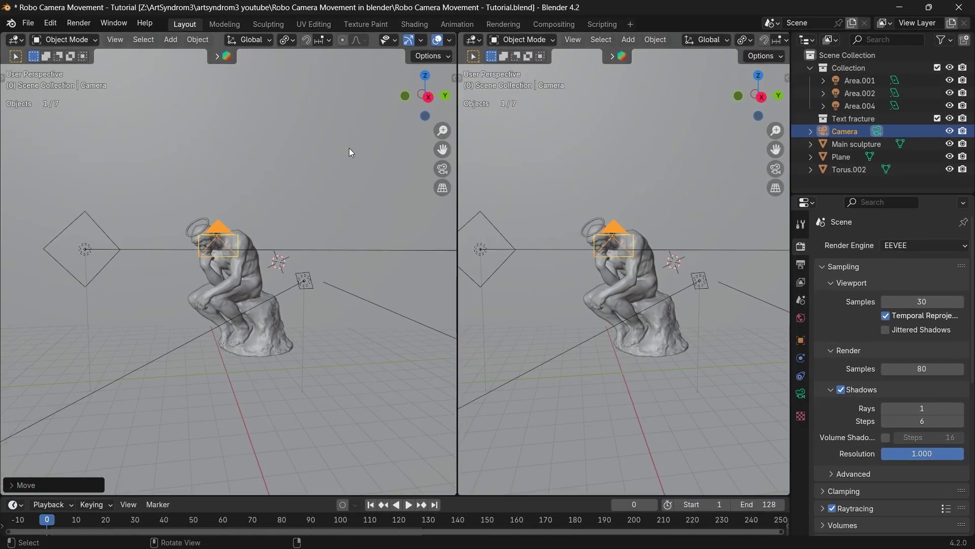
pyautogui.moveTo(257, 211); pyautogui.dragTo(220, 220, button='middle')
pyautogui.press('a')
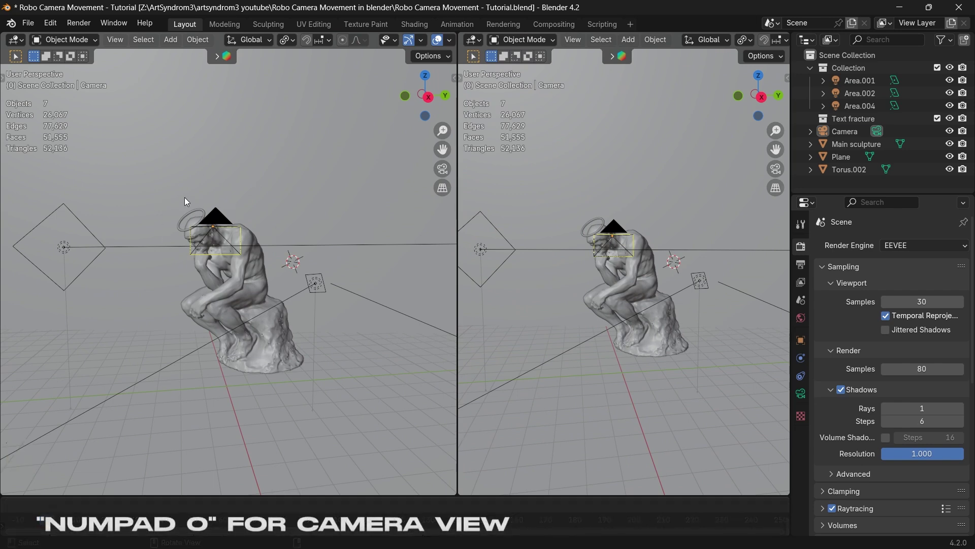
pyautogui.press('KP_0')
pyautogui.scroll(2, 230, 261)
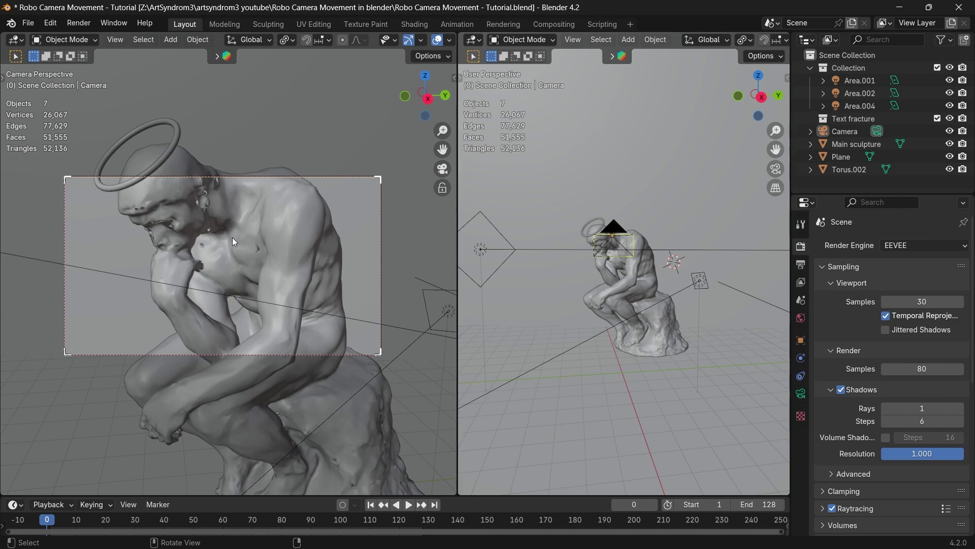
# - Display the camera view in rendered shading and hide its overlays
pyautogui.hotkey('shift', 'z')
pyautogui.press('a')
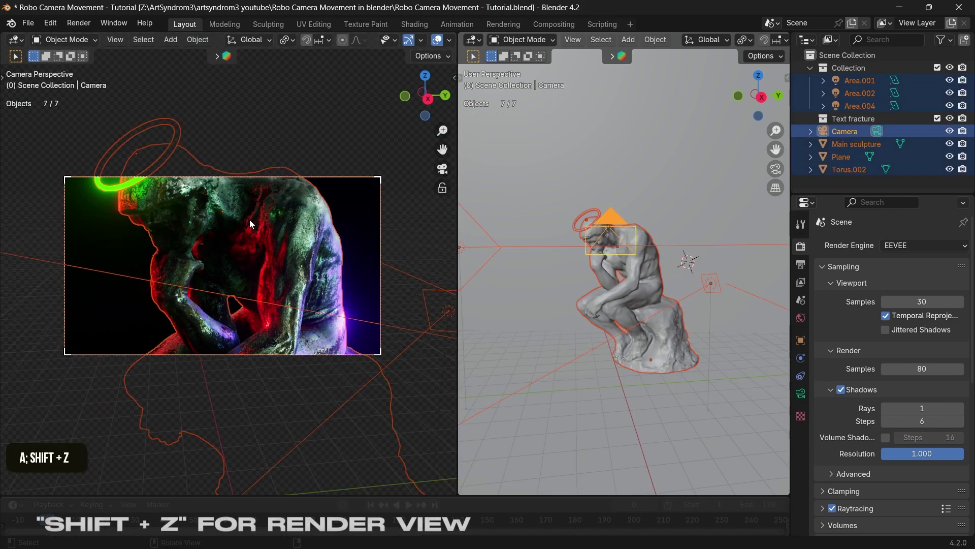
pyautogui.press('a')
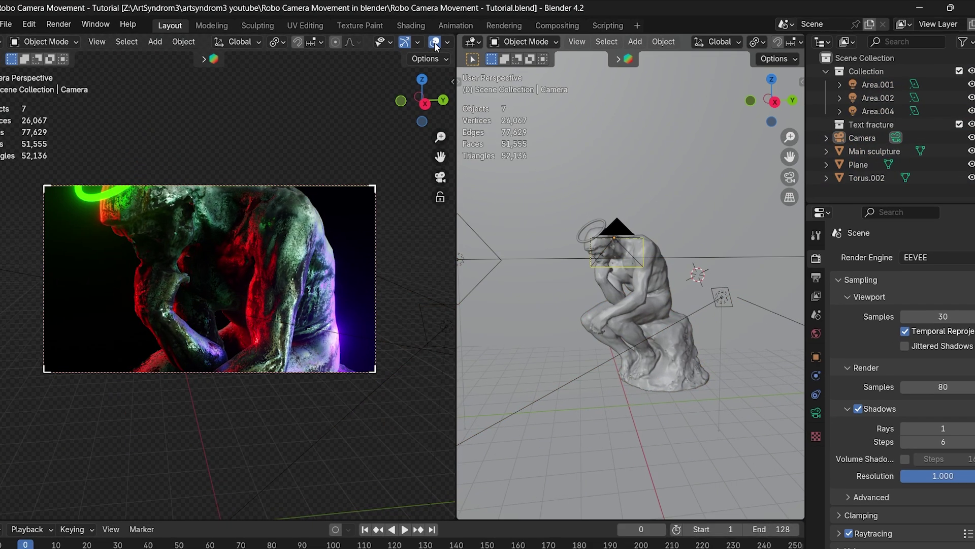
pyautogui.click(434, 41)
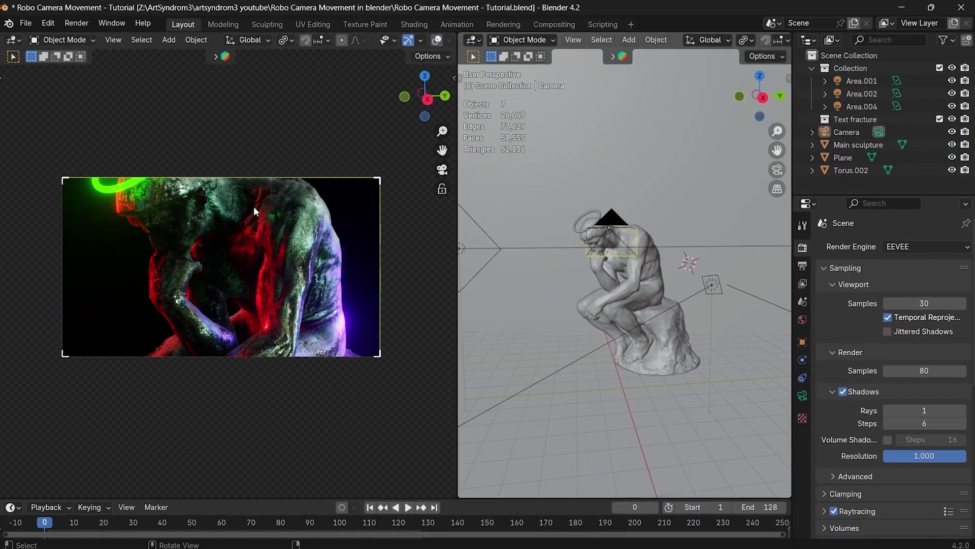
pyautogui.press('a')
pyautogui.press('a')
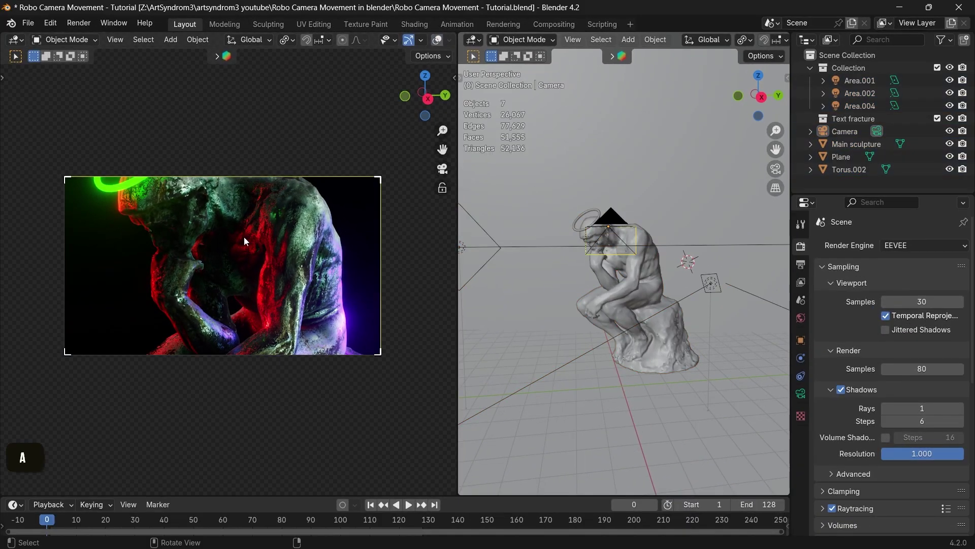
# - Widen the camera-view area and fit the camera frame to its full width
pyautogui.scroll(2, 244, 237)
pyautogui.keyDown('shift'); pyautogui.moveTo(244, 237); pyautogui.dragTo(248, 242, button='middle'); pyautogui.keyUp('shift')
pyautogui.scroll(-1, 249, 242)
pyautogui.moveTo(457, 218); pyautogui.dragTo(523, 219)
# - Select the camera in the free 3D view, then move and slightly rotate it to frame the sculpture's upper body
pyautogui.click(644, 224)
pyautogui.moveTo(643, 221); pyautogui.dragTo(667, 243, button='middle')
pyautogui.press('g')
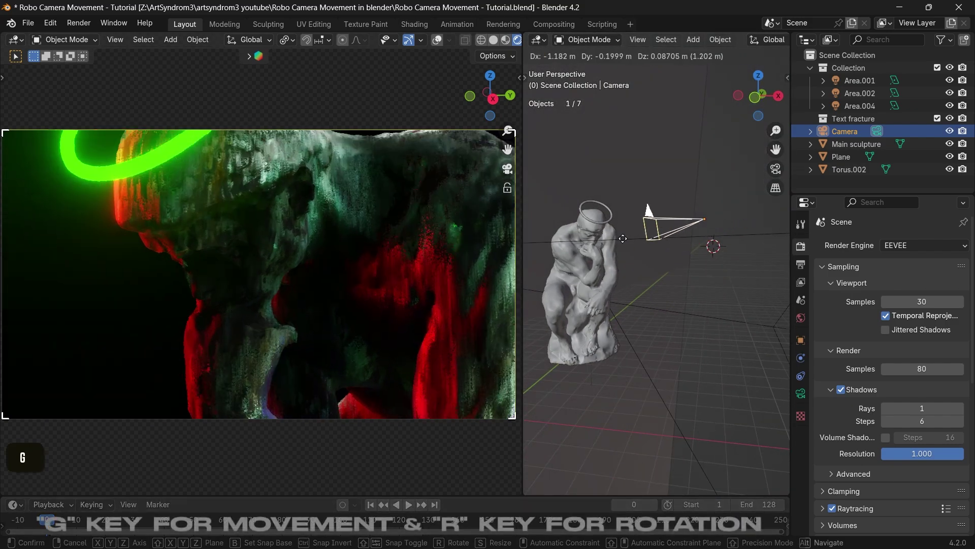
pyautogui.press('r')
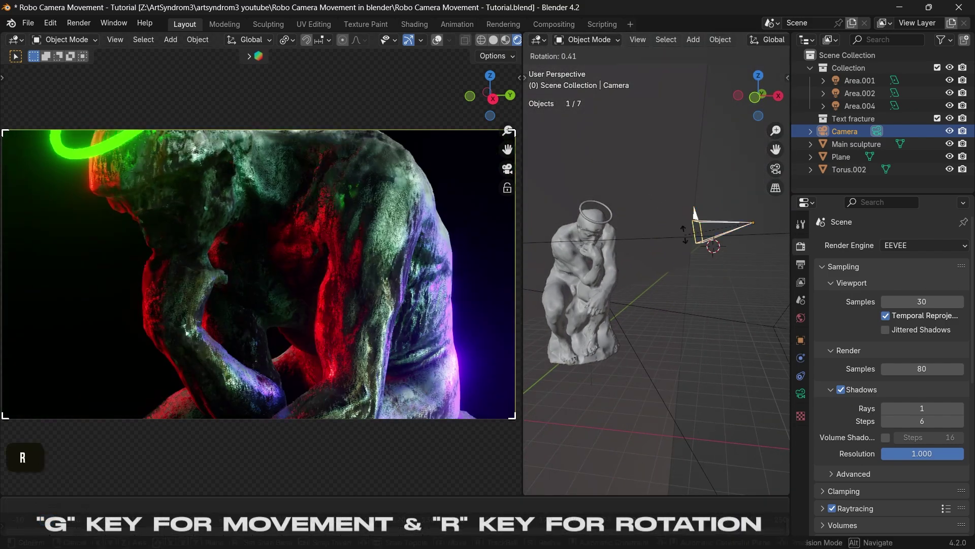
pyautogui.click(676, 238)
# - Raise and tilt the camera so the sculpture's head and the whole halo fit in the frame
pyautogui.moveTo(678, 238)
pyautogui.mouseDown(button='middle')
pyautogui.moveTo(690, 241)
pyautogui.moveTo(668, 243)
pyautogui.mouseUp(button='middle')
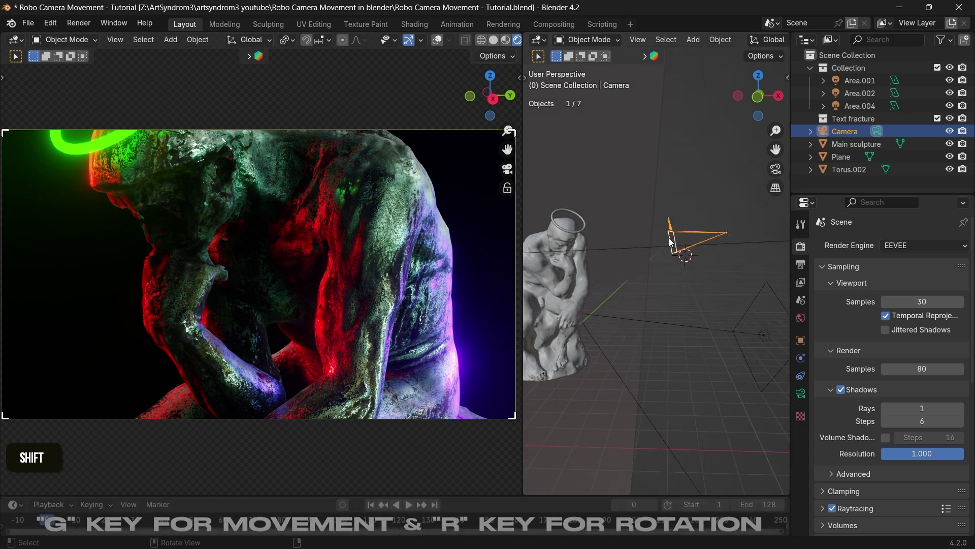
pyautogui.press('g')
pyautogui.click(693, 242)
pyautogui.press('r')
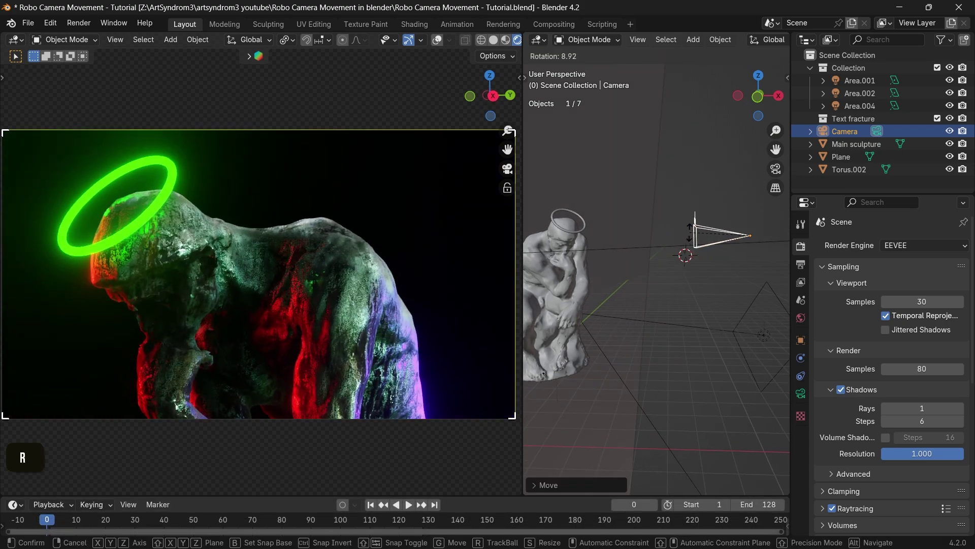
pyautogui.click(692, 236)
pyautogui.press('g')
pyautogui.click(649, 208)
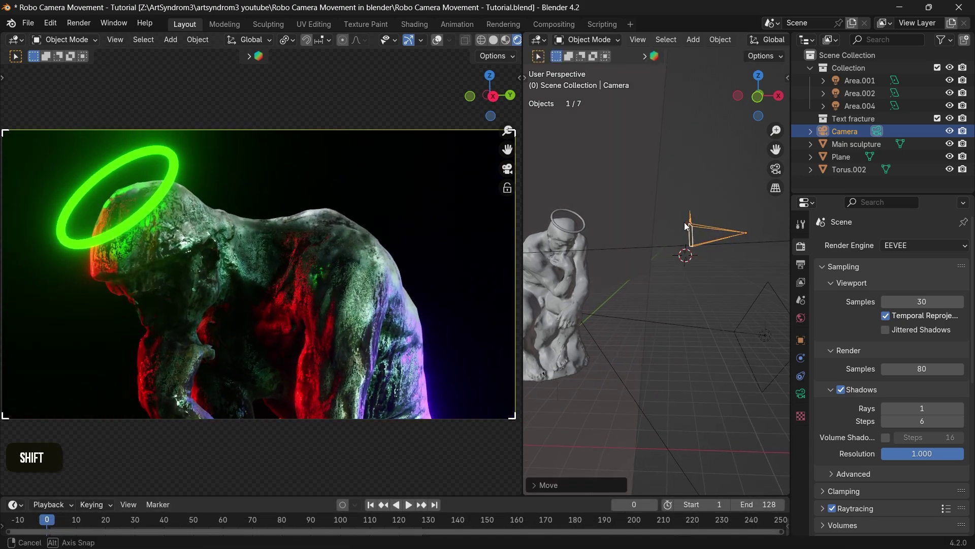
pyautogui.moveTo(649, 210); pyautogui.dragTo(578, 236, button='middle')
pyautogui.press('g')
pyautogui.click(559, 241)
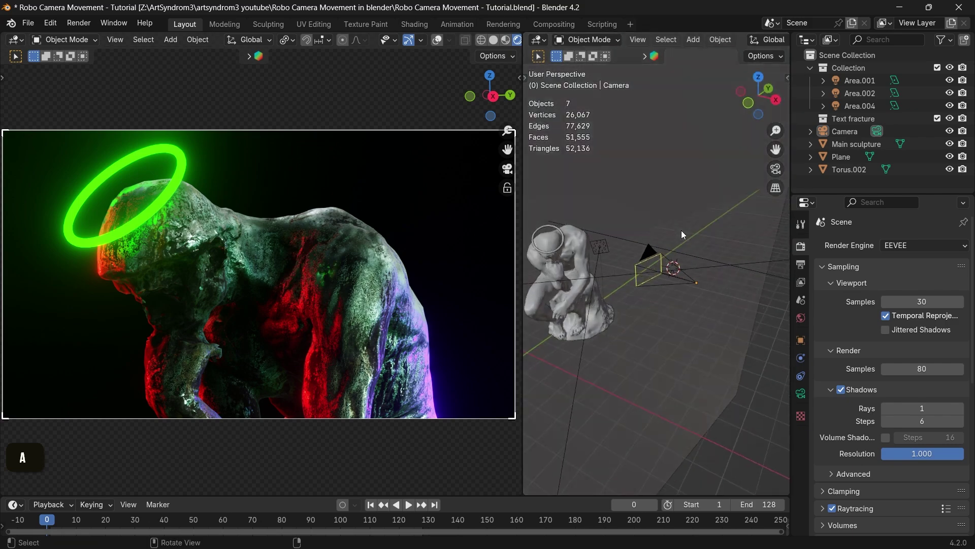
# - Add a Plain Axes empty and position it at the sculpture's head
pyautogui.hotkey('shift', 'a')
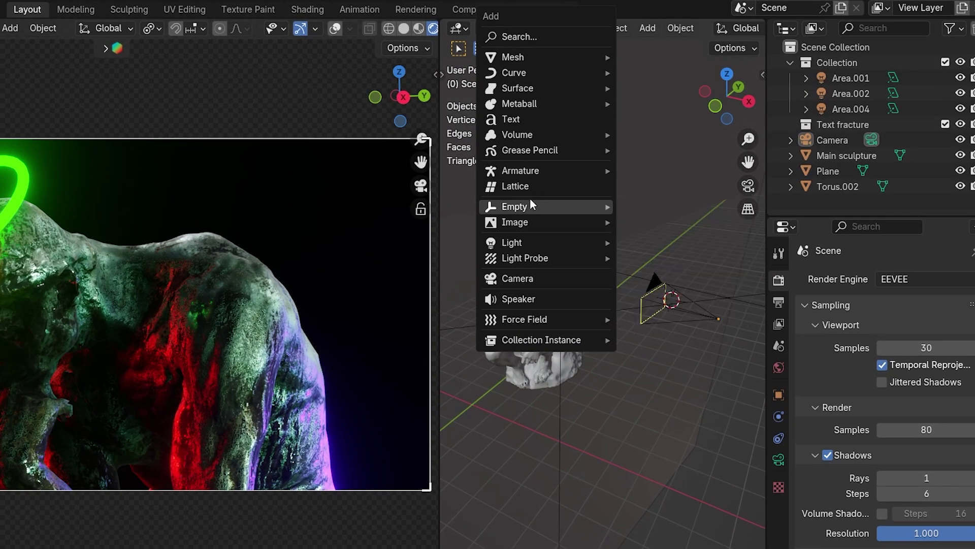
pyautogui.moveTo(529, 203)
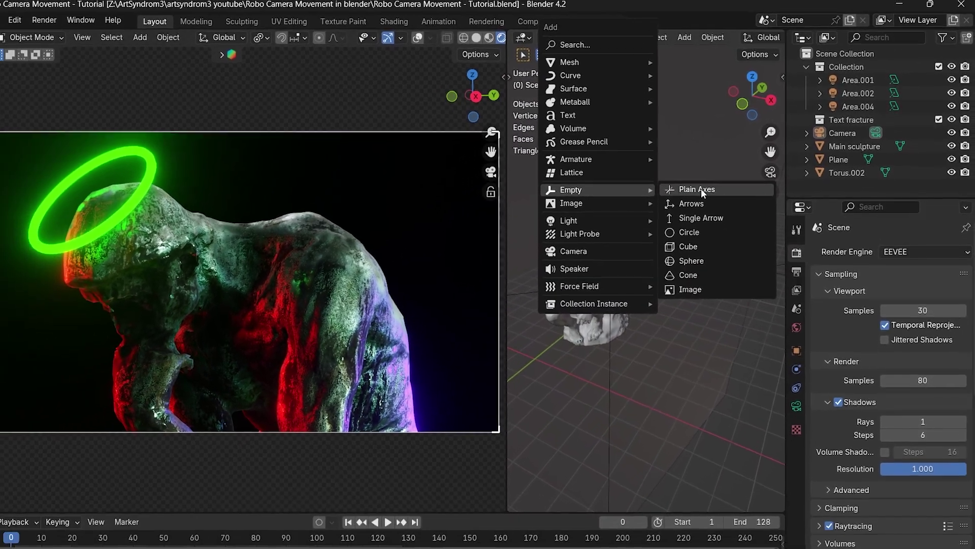
pyautogui.click(685, 197)
pyautogui.press('g')
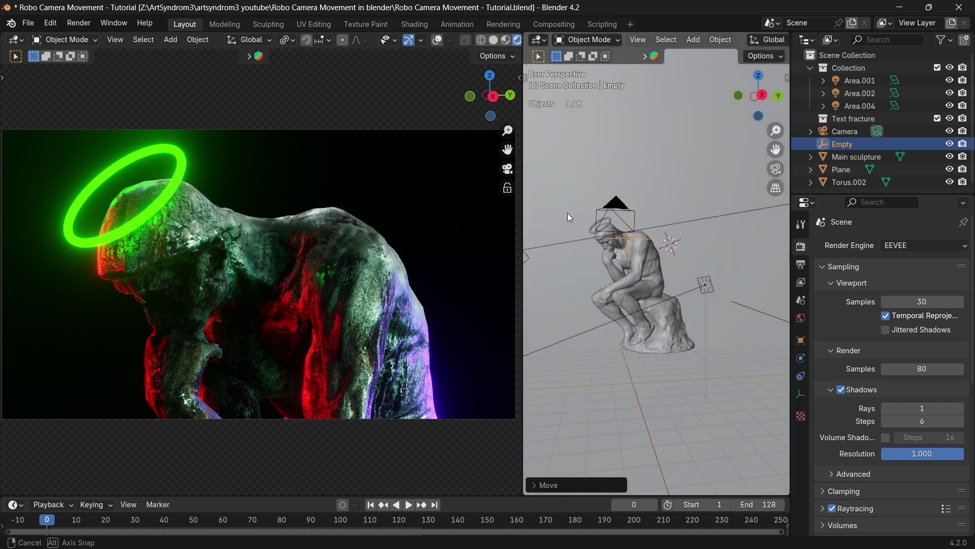
pyautogui.scroll(3, 614, 222)
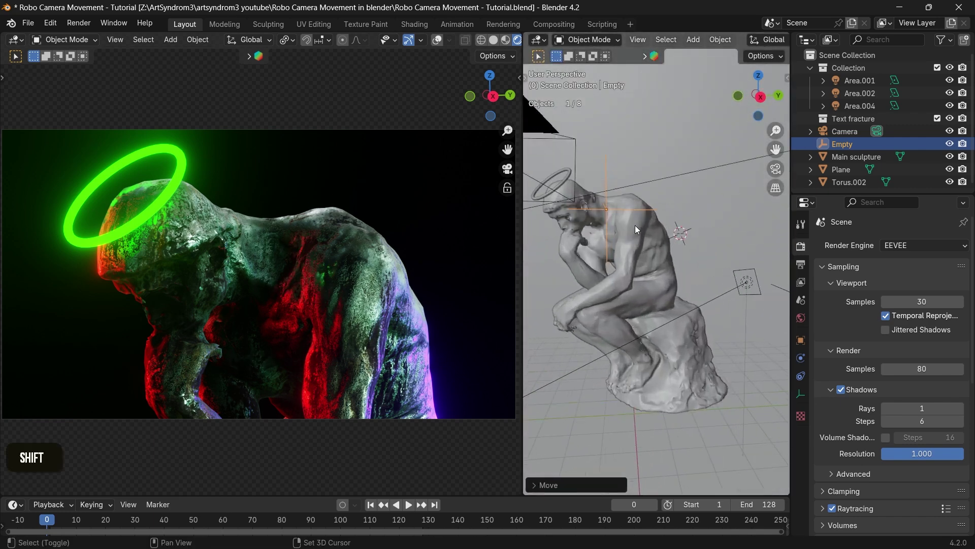
pyautogui.keyDown('shift'); pyautogui.moveTo(635, 225); pyautogui.dragTo(656, 260, button='middle'); pyautogui.keyUp('shift')
pyautogui.moveTo(658, 262); pyautogui.dragTo(673, 310, button='middle')
pyautogui.press('g')
pyautogui.click(642, 258)
# - Select the camera and shift it slightly in front of the sculpture
pyautogui.moveTo(642, 257); pyautogui.dragTo(608, 248, button='middle')
pyautogui.scroll(-2, 654, 212)
pyautogui.click(607, 250)
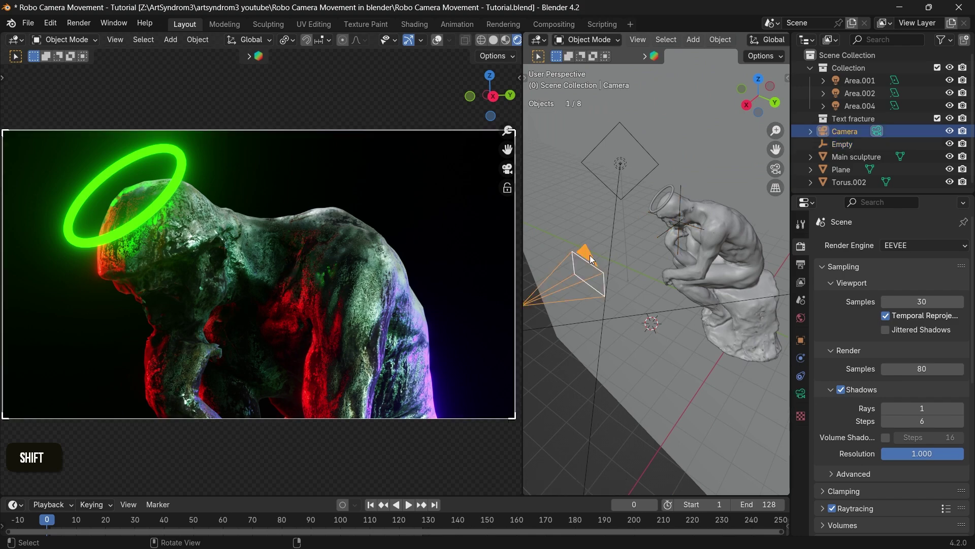
pyautogui.press('g')
pyautogui.click(597, 253)
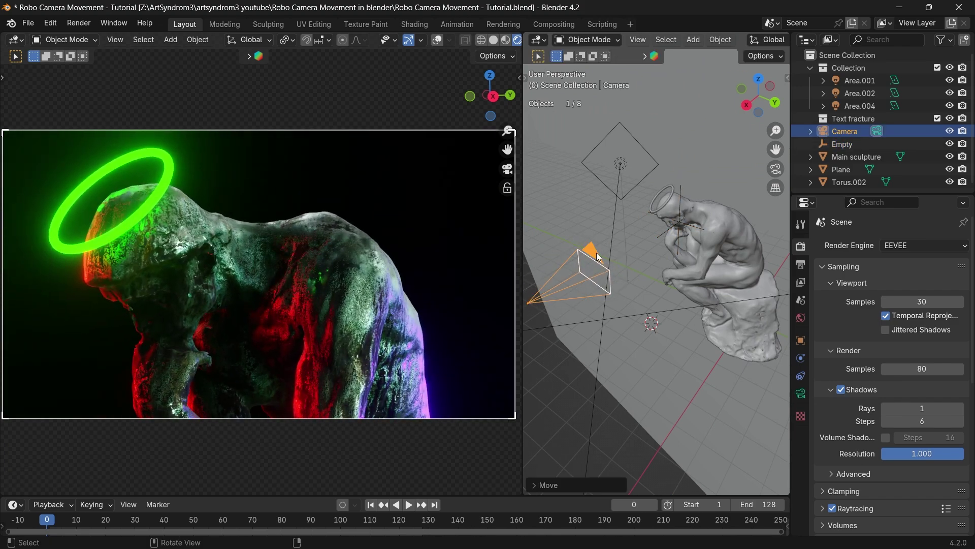
# - Add a Track To constraint to the camera with the Empty as its target
pyautogui.click(801, 376)
pyautogui.click(872, 249)
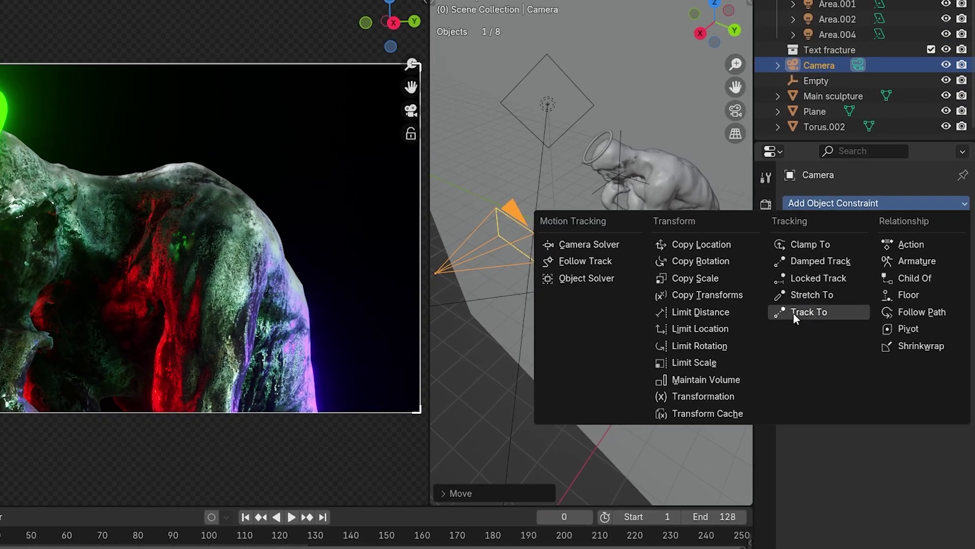
pyautogui.click(795, 312)
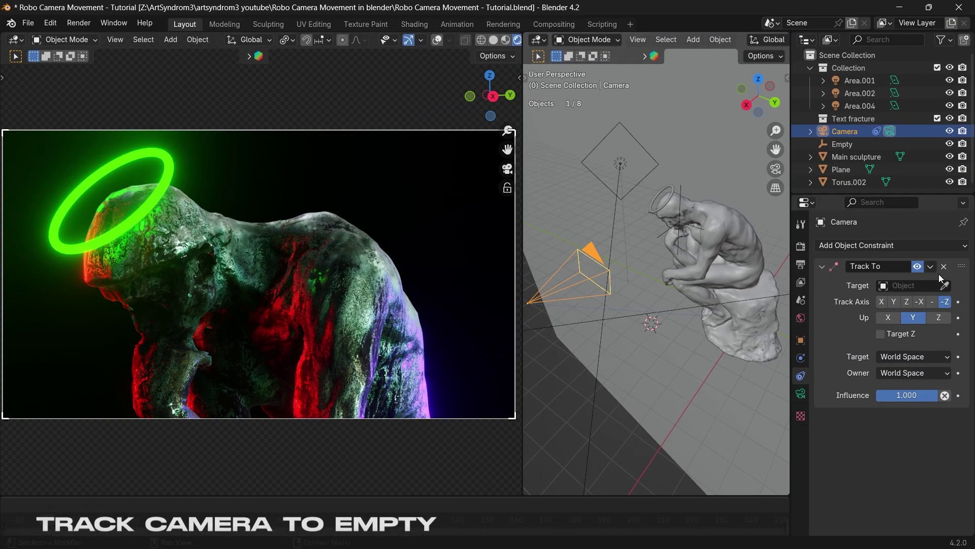
pyautogui.click(944, 285)
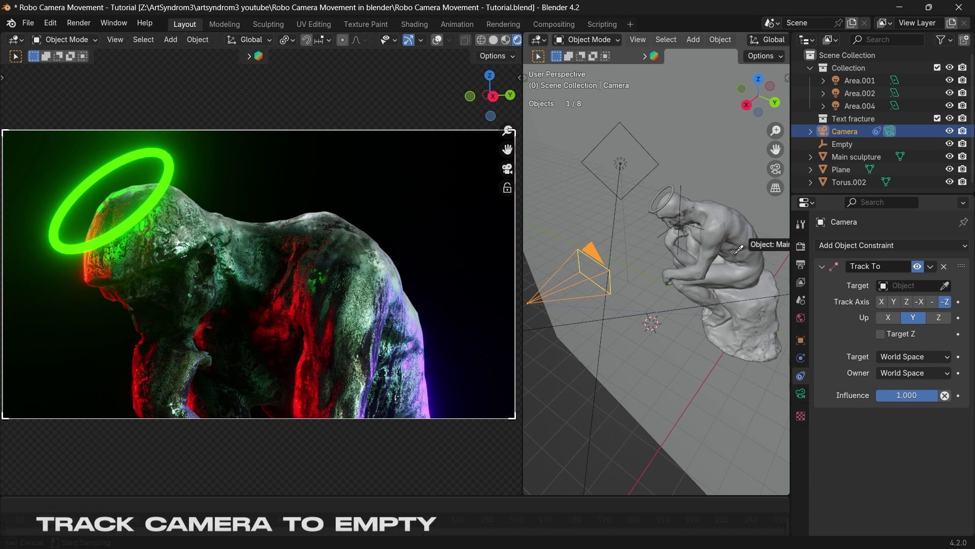
pyautogui.click(681, 190)
# - Move the camera to a different spot to test that it keeps aiming at the empty
pyautogui.moveTo(682, 190)
pyautogui.mouseDown(button='middle')
pyautogui.moveTo(663, 211)
pyautogui.moveTo(610, 238)
pyautogui.mouseUp(button='middle')
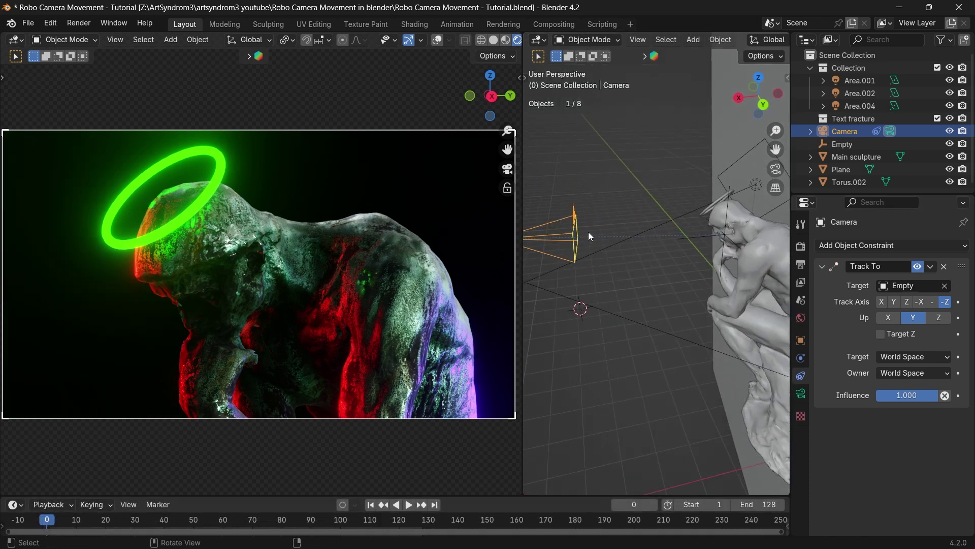
pyautogui.scroll(-5, 588, 232)
pyautogui.moveTo(663, 215); pyautogui.dragTo(551, 235, button='middle')
pyautogui.press('a')
pyautogui.press('a')
pyautogui.click(641, 236)
pyautogui.press('g')
pyautogui.click(589, 214)
# - Move the camera to the sculpture's side and back toward its front to check the tracking from other angles
pyautogui.keyDown('shift'); pyautogui.moveTo(647, 233); pyautogui.dragTo(655, 258, button='middle'); pyautogui.keyUp('shift')
pyautogui.moveTo(655, 258); pyautogui.dragTo(629, 255, button='middle')
pyautogui.press('g')
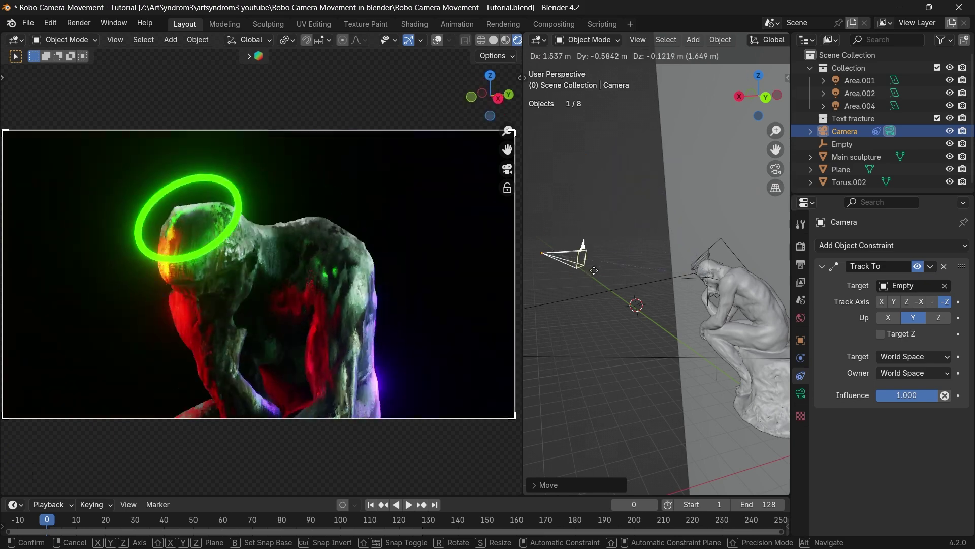
pyautogui.click(599, 296)
pyautogui.moveTo(600, 296); pyautogui.dragTo(640, 340, button='middle')
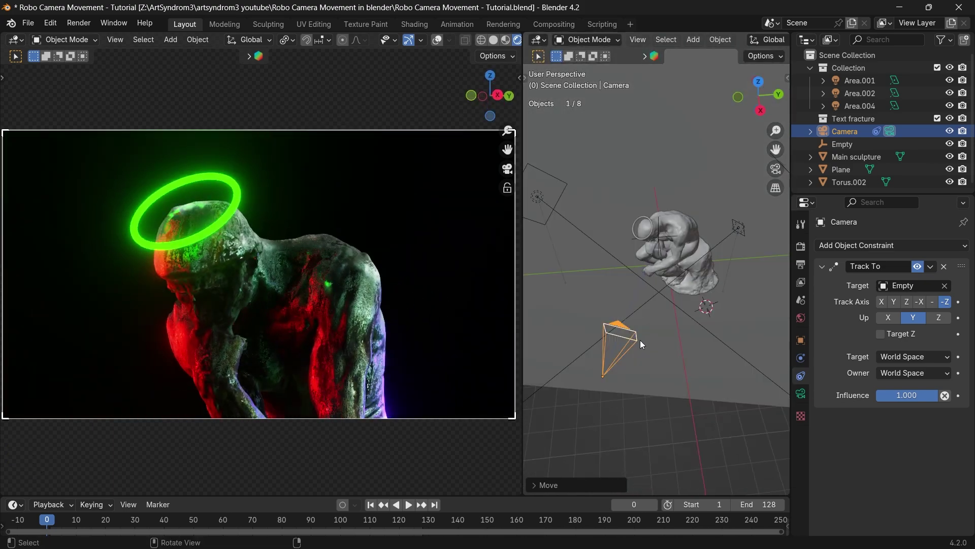
pyautogui.press('g')
pyautogui.click(699, 304)
pyautogui.moveTo(699, 304); pyautogui.dragTo(594, 259, button='middle')
pyautogui.press('Escape')
# - Scale up the empty at the sculpture's head and slightly widen the free 3D viewport
pyautogui.click(622, 269)
pyautogui.press('s')
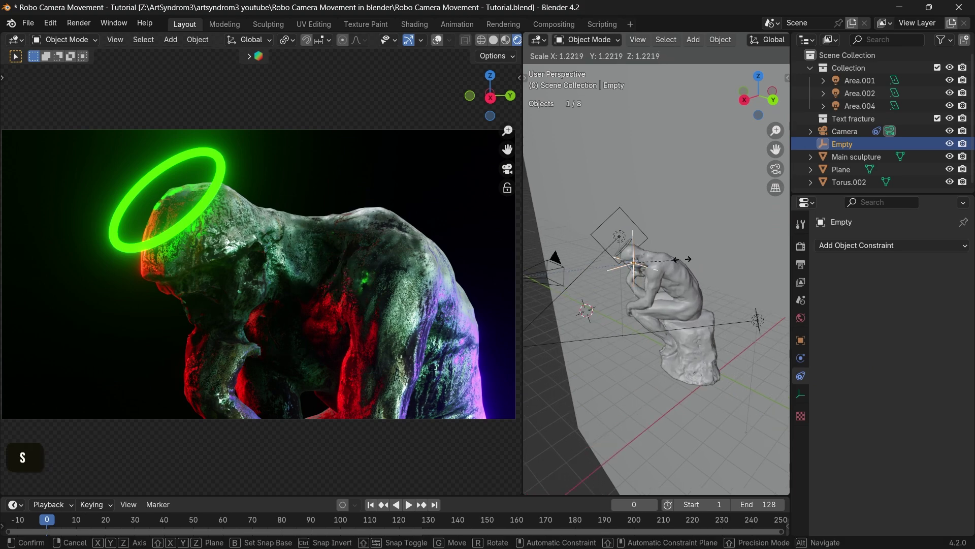
pyautogui.click(697, 257)
pyautogui.press('g')
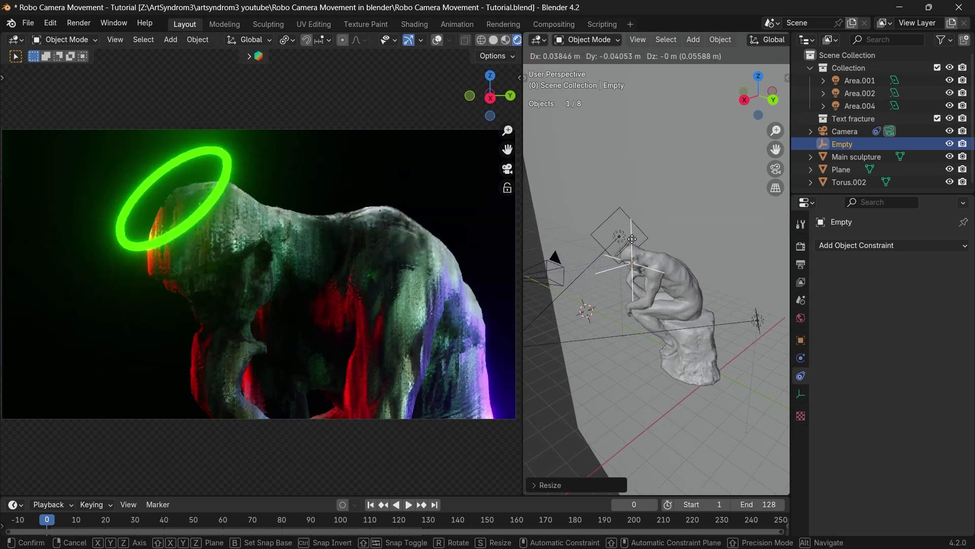
pyautogui.press('Escape')
pyautogui.moveTo(524, 242); pyautogui.dragTo(507, 243)
# - Select the camera and move it lower in front of the sculpture for a view from slightly below
pyautogui.click(558, 275)
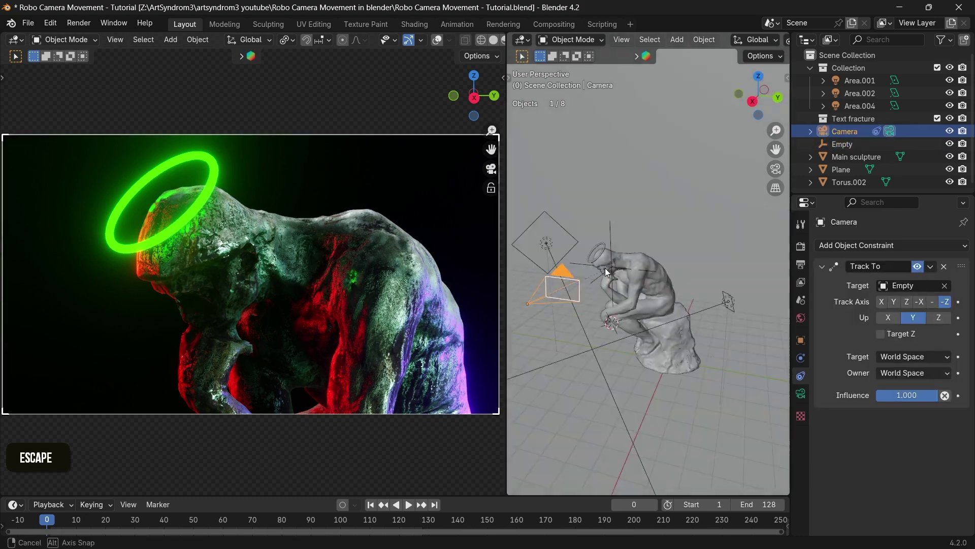
pyautogui.press('g')
pyautogui.click(639, 330)
pyautogui.moveTo(640, 325); pyautogui.dragTo(661, 294, button='middle')
pyautogui.press('g')
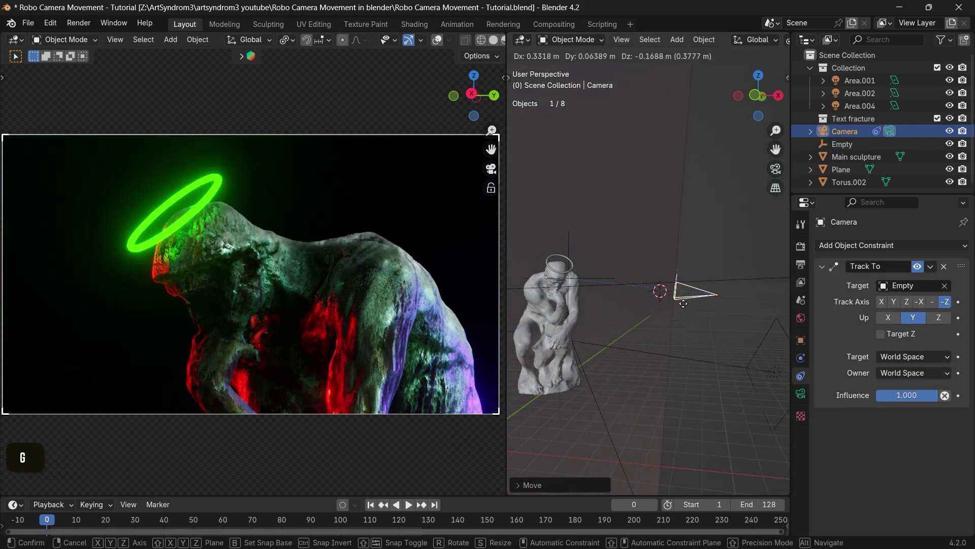
pyautogui.click(686, 294)
# - Select the empty and move it slightly to adjust the camera's framing of the sculpture
pyautogui.click(587, 260)
pyautogui.moveTo(616, 261); pyautogui.dragTo(566, 264, button='middle')
pyautogui.click(569, 254)
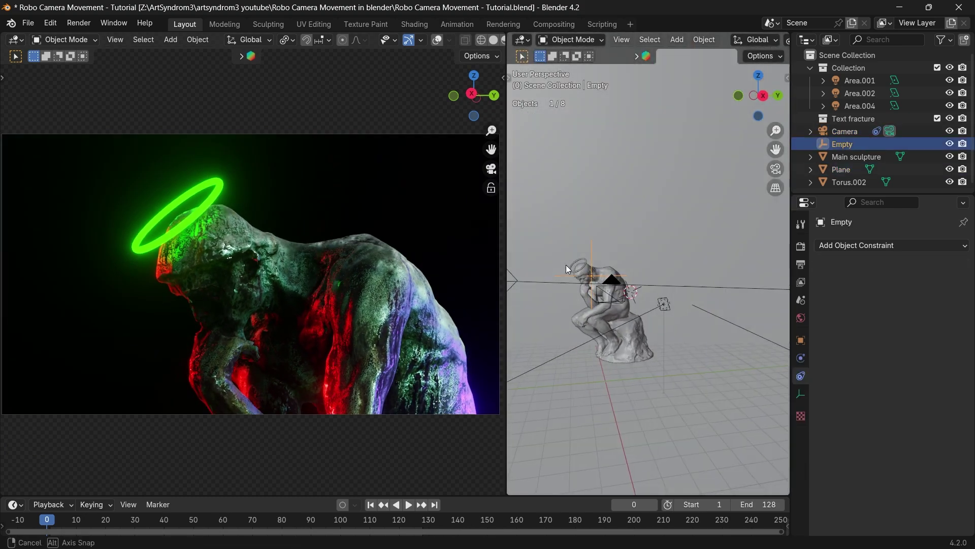
pyautogui.press('g')
pyautogui.click(563, 271)
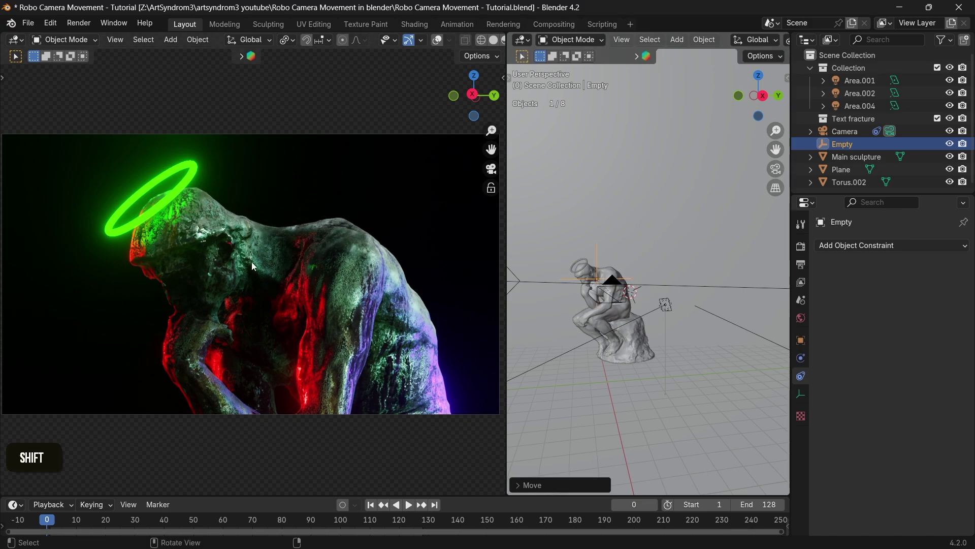
pyautogui.scroll(1, 637, 269)
pyautogui.keyDown('shift'); pyautogui.moveTo(631, 254); pyautogui.dragTo(639, 256, button='middle'); pyautogui.keyUp('shift')
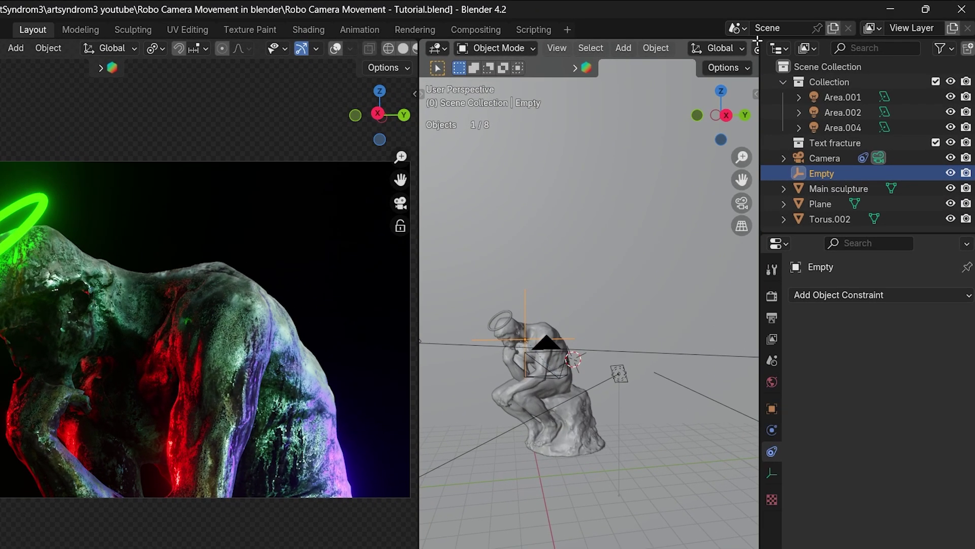
# - Split the free 3D viewport in two, turn the lower half into a Dope Sheet, narrow its channel list and hide its sidebar
pyautogui.moveTo(757, 41); pyautogui.dragTo(625, 280)
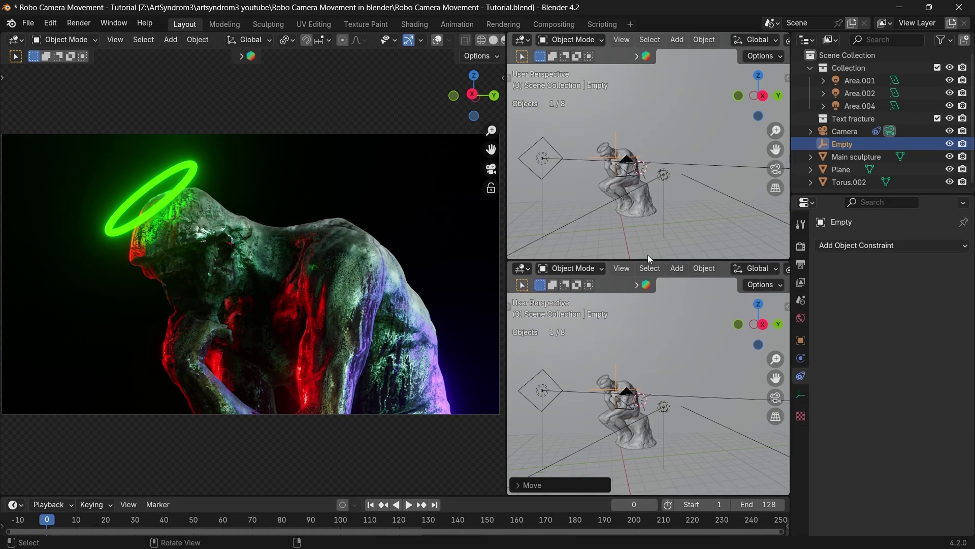
pyautogui.click(486, 290)
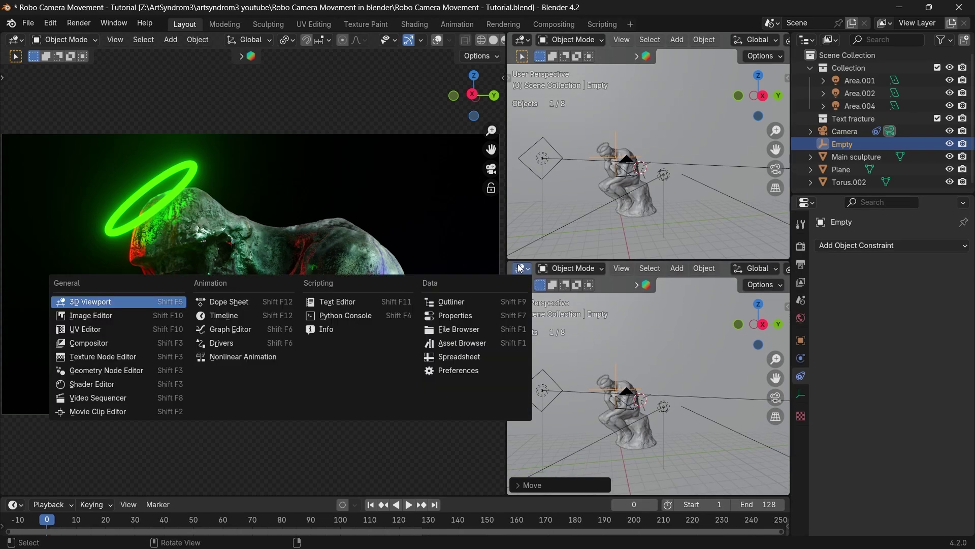
pyautogui.click(230, 301)
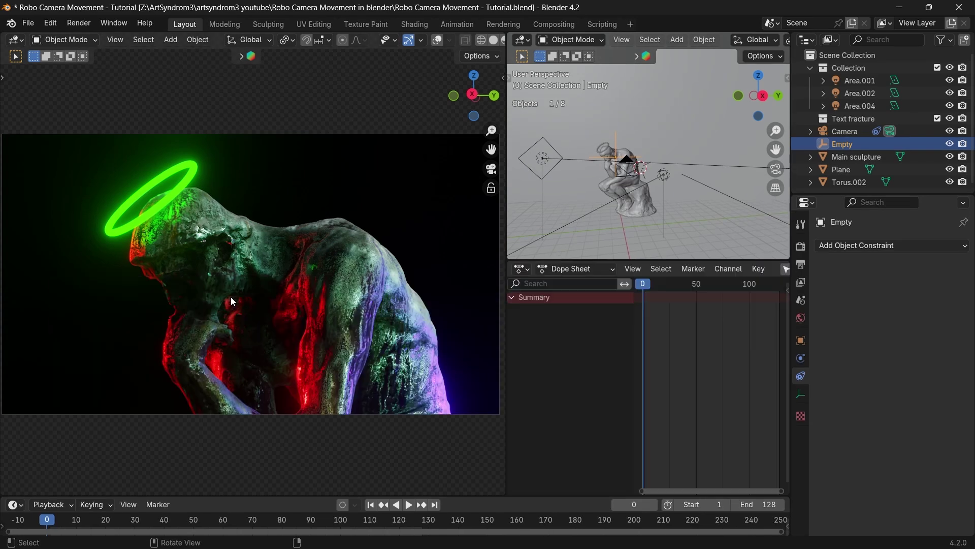
pyautogui.moveTo(635, 332); pyautogui.dragTo(609, 330)
pyautogui.press('n')
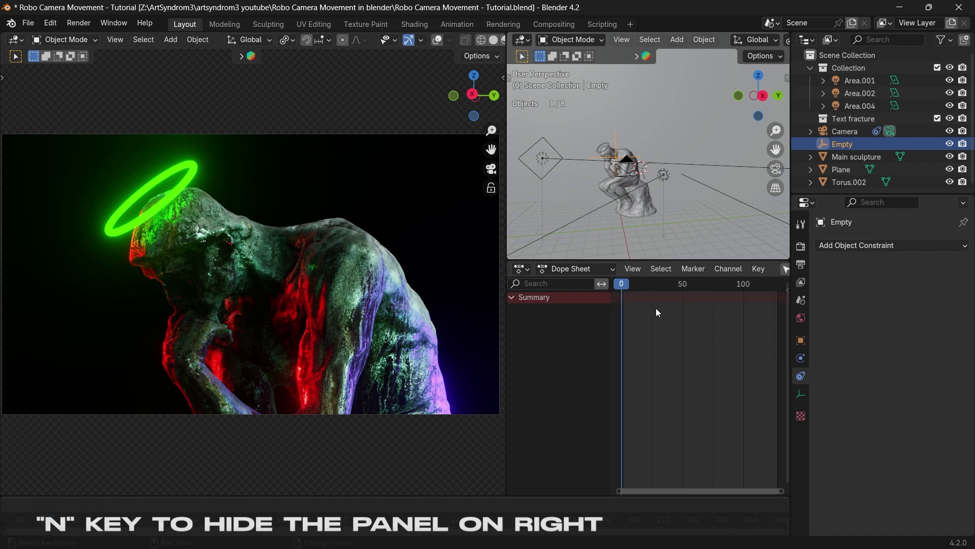
# - Select the camera and the empty together and insert keyframes for both at frame 0
pyautogui.keyDown('shift'); pyautogui.moveTo(614, 172); pyautogui.dragTo(648, 155, button='middle'); pyautogui.keyUp('shift')
pyautogui.scroll(2, 641, 152)
pyautogui.click(638, 171)
pyautogui.keyDown('shift'); pyautogui.moveTo(647, 155); pyautogui.dragTo(662, 121, button='middle'); pyautogui.keyUp('shift')
pyautogui.keyDown('shift'); pyautogui.click(662, 120); pyautogui.keyUp('shift')
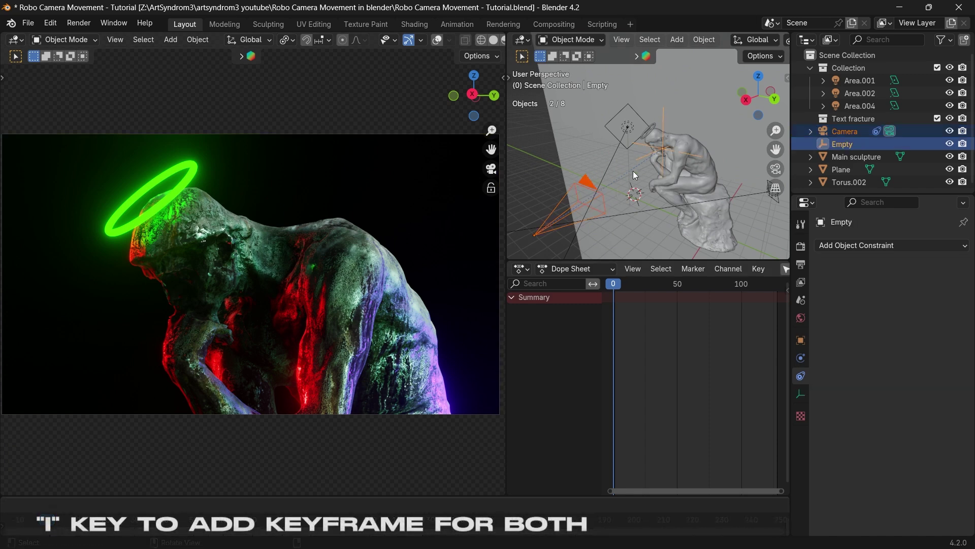
pyautogui.press('i')
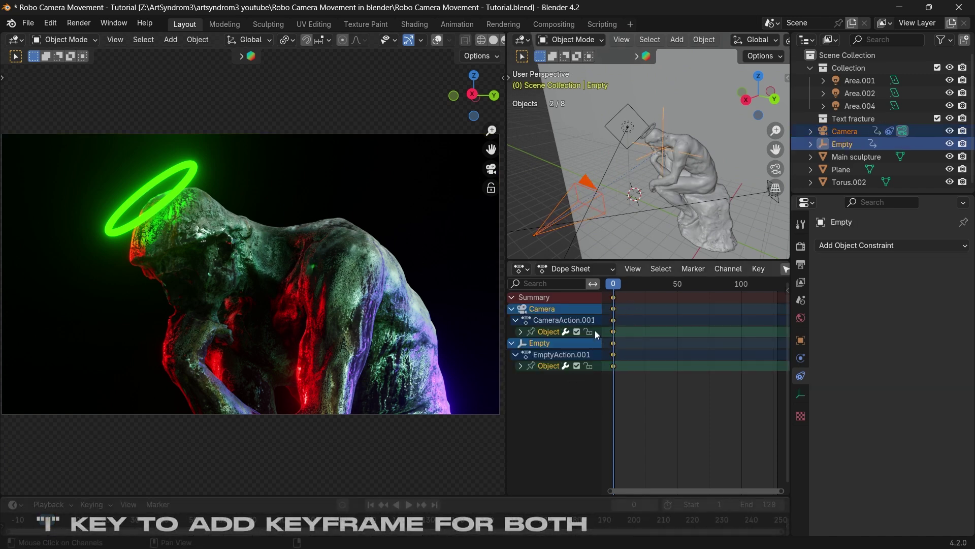
pyautogui.hotkey('alt', 'a')
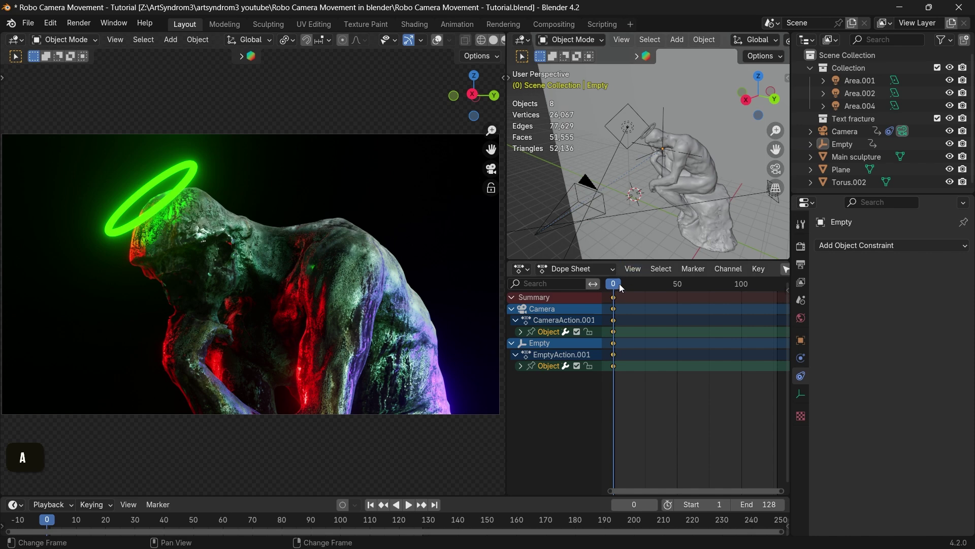
# - Go to frame 43 and move the camera to a new position closer to the sculpture's head
pyautogui.moveTo(620, 284); pyautogui.dragTo(669, 287)
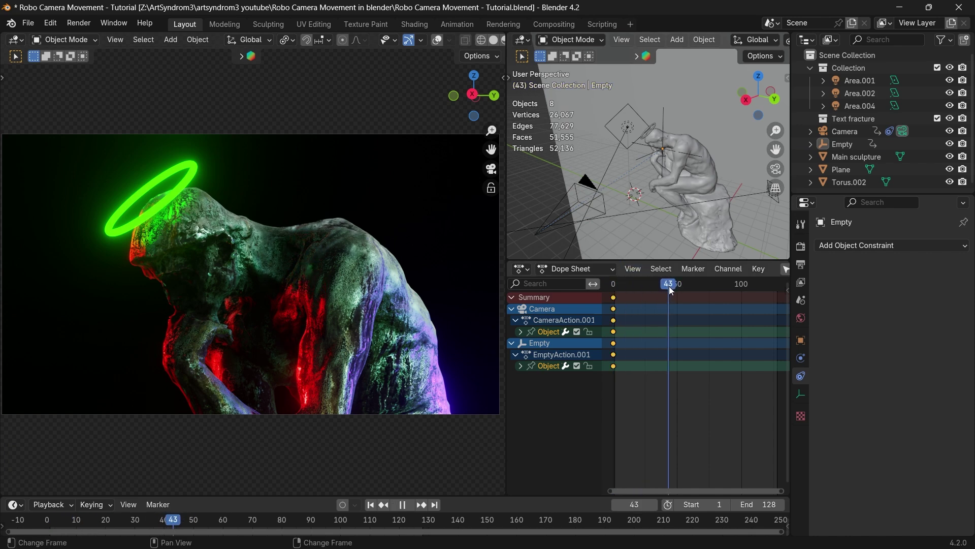
pyautogui.scroll(1, 605, 192)
pyautogui.press('a')
pyautogui.press('a')
pyautogui.click(580, 189)
pyautogui.moveTo(595, 193); pyautogui.dragTo(658, 165, button='middle')
pyautogui.scroll(-2, 658, 166)
pyautogui.press('g')
pyautogui.click(597, 169)
pyautogui.moveTo(597, 168); pyautogui.dragTo(553, 165, button='middle')
pyautogui.keyDown('shift'); pyautogui.moveTo(554, 165); pyautogui.dragTo(635, 204, button='middle'); pyautogui.keyUp('shift')
pyautogui.press('g')
pyautogui.click(580, 148)
# - Select the empty and reposition it around the sculpture's head to reframe the shot at frame 43
pyautogui.click(603, 159)
pyautogui.keyDown('shift'); pyautogui.moveTo(635, 203); pyautogui.dragTo(654, 201, button='middle'); pyautogui.keyUp('shift')
pyautogui.press('g')
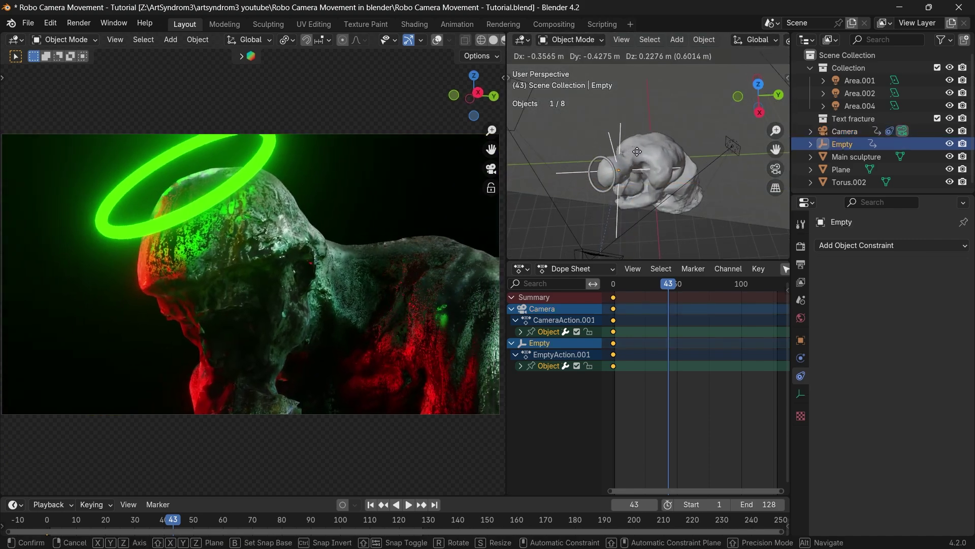
pyautogui.click(644, 166)
pyautogui.keyDown('shift'); pyautogui.moveTo(644, 165); pyautogui.dragTo(607, 199, button='middle'); pyautogui.keyUp('shift')
pyautogui.press('g')
pyautogui.click(641, 176)
# - Fine-tune the camera's position in front of the sculpture, then keyframe both the camera and the empty at frame 43
pyautogui.click(574, 179)
pyautogui.press('g')
pyautogui.click(585, 187)
pyautogui.press('g')
pyautogui.click(599, 203)
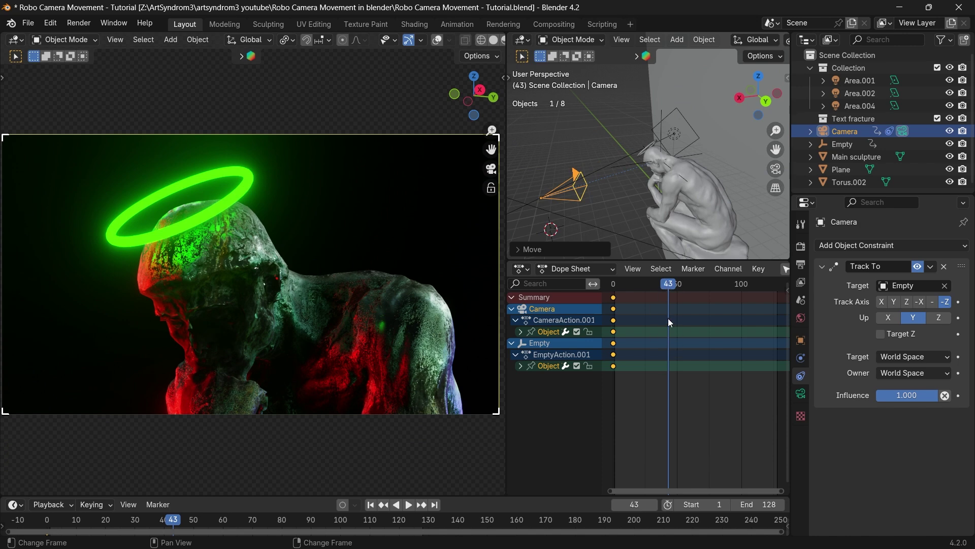
pyautogui.keyDown('shift'); pyautogui.click(659, 129); pyautogui.keyUp('shift')
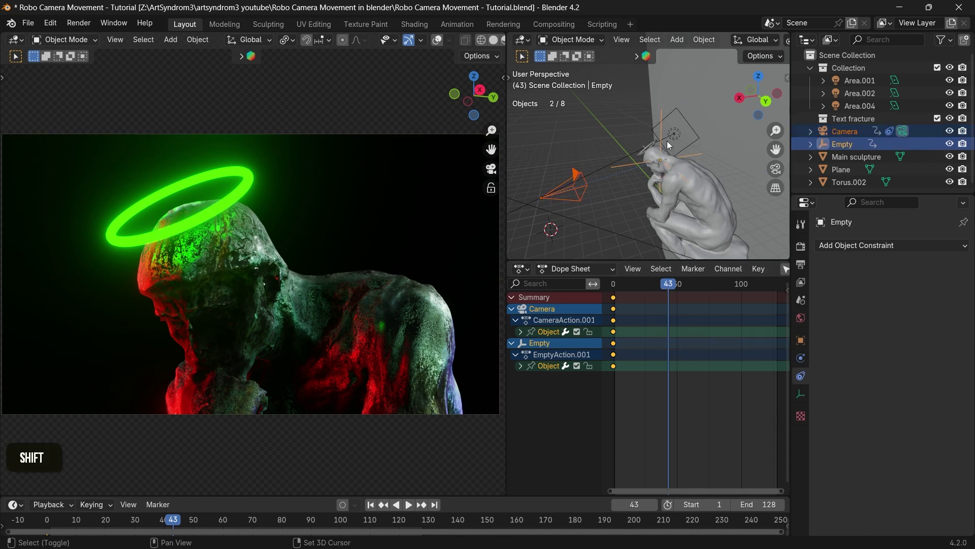
pyautogui.press('i')
pyautogui.press('a')
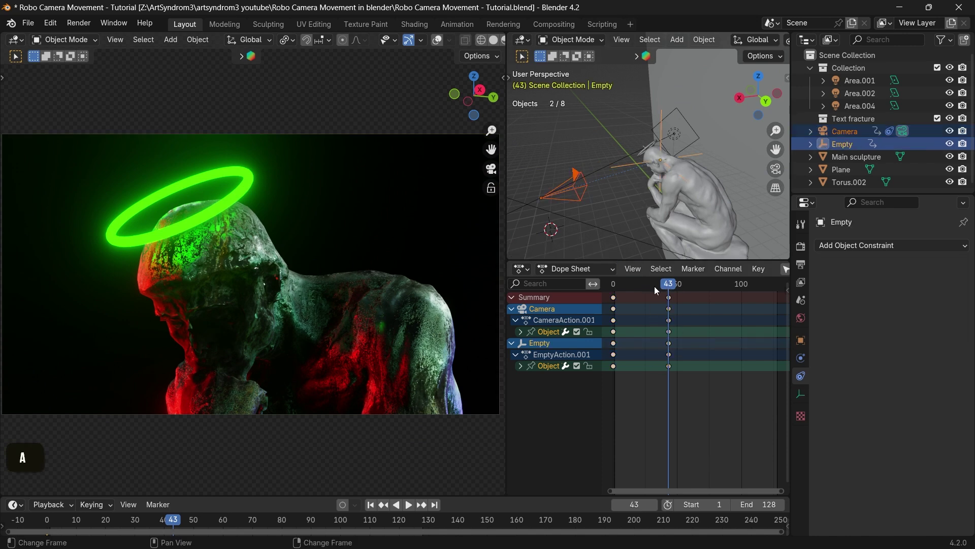
# - Check the movement around frame 43 and move the camera nearer to the sculpture for a tighter shot
pyautogui.moveTo(654, 286)
pyautogui.mouseDown()
pyautogui.moveTo(614, 288)
pyautogui.moveTo(668, 288)
pyautogui.mouseUp()
pyautogui.hotkey('alt', 'a')
pyautogui.hotkey('alt', 'a')
pyautogui.press('a')
pyautogui.click(577, 178)
pyautogui.moveTo(580, 178); pyautogui.dragTo(594, 209, button='middle')
pyautogui.moveTo(584, 176); pyautogui.dragTo(606, 161)
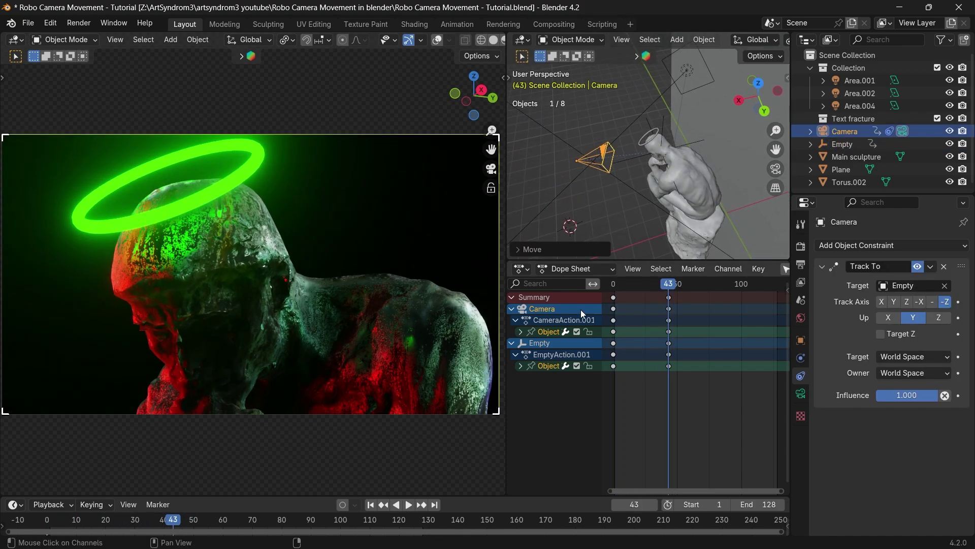
pyautogui.press('a')
# - Pose the camera and empty for two further shots, keyframing both at about frame 85 and at frame 127
pyautogui.moveTo(669, 285); pyautogui.dragTo(722, 285)
pyautogui.click(655, 179)
pyautogui.press('g')
pyautogui.click(658, 180)
pyautogui.click(644, 136)
pyautogui.moveTo(644, 136); pyautogui.dragTo(635, 123, button='middle')
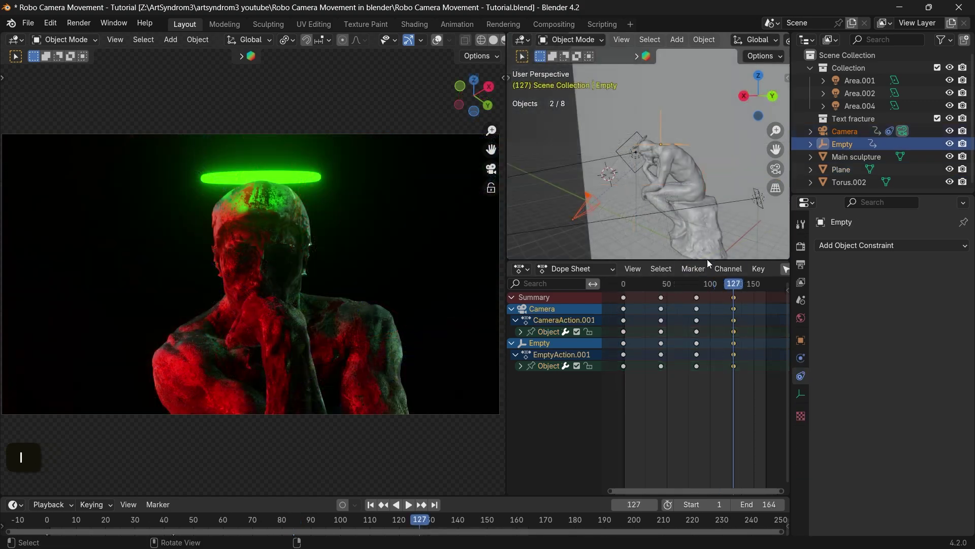
pyautogui.press('a')
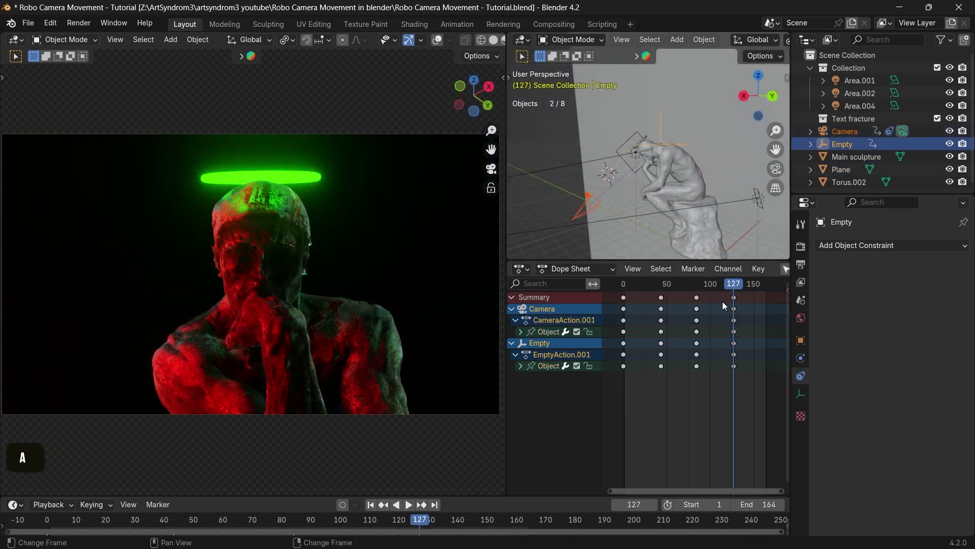
# - Duplicate the frame 0 keyframes of the camera and empty and place the copies at frame 164
pyautogui.moveTo(727, 288); pyautogui.dragTo(624, 287)
pyautogui.click(624, 294)
pyautogui.moveTo(624, 286); pyautogui.dragTo(767, 288)
pyautogui.hotkey('alt', 'a')
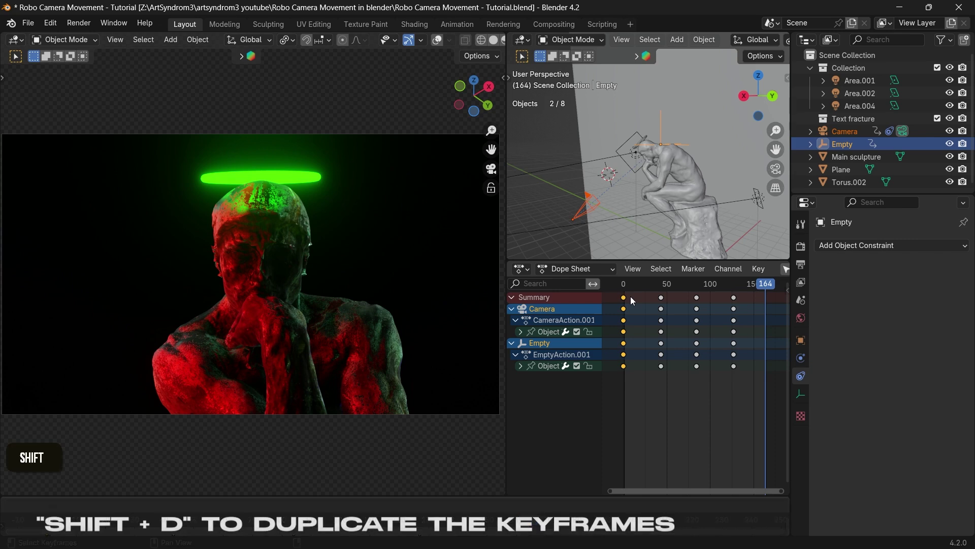
pyautogui.hotkey('shift', 'd')
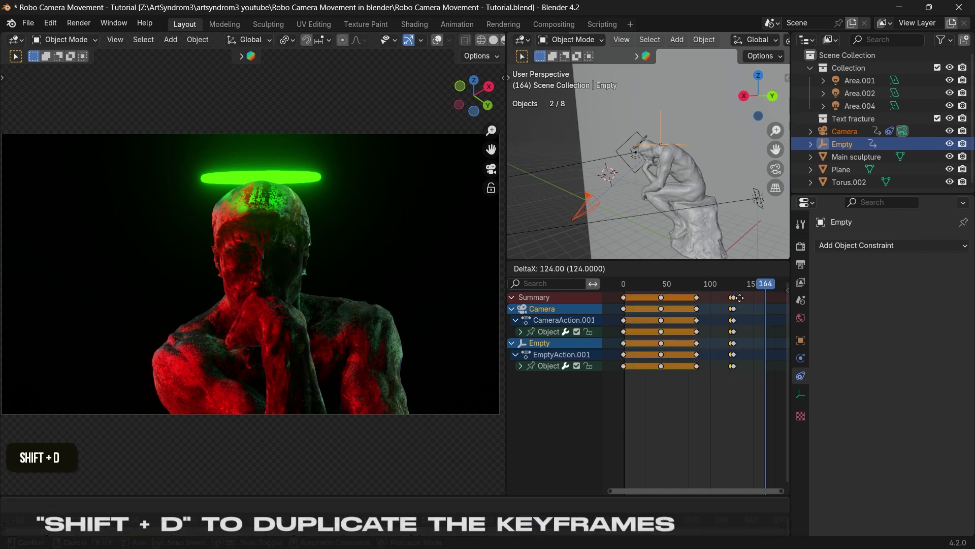
pyautogui.click(765, 300)
pyautogui.press('g')
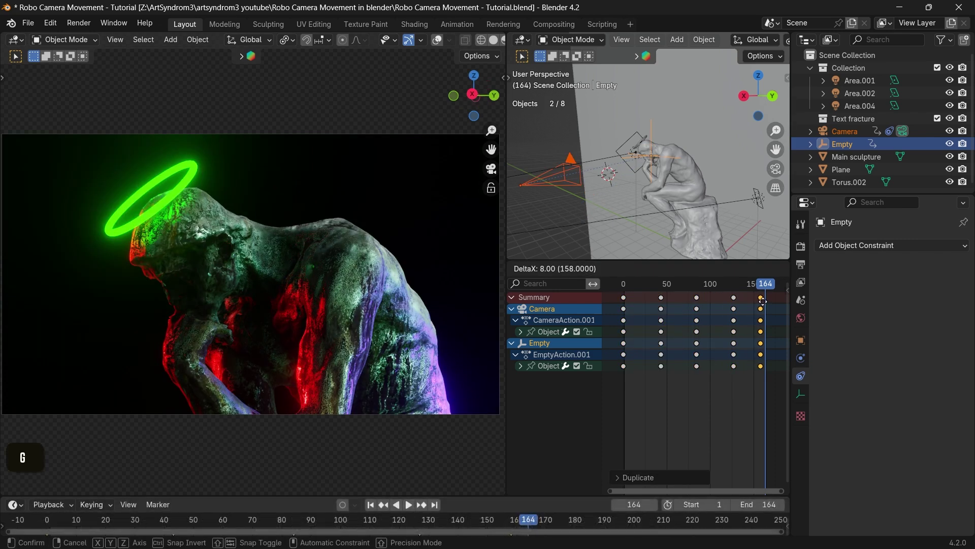
pyautogui.click(767, 301)
# - Play back the camera animation to review the movement between the keyframed shots
pyautogui.press('space')
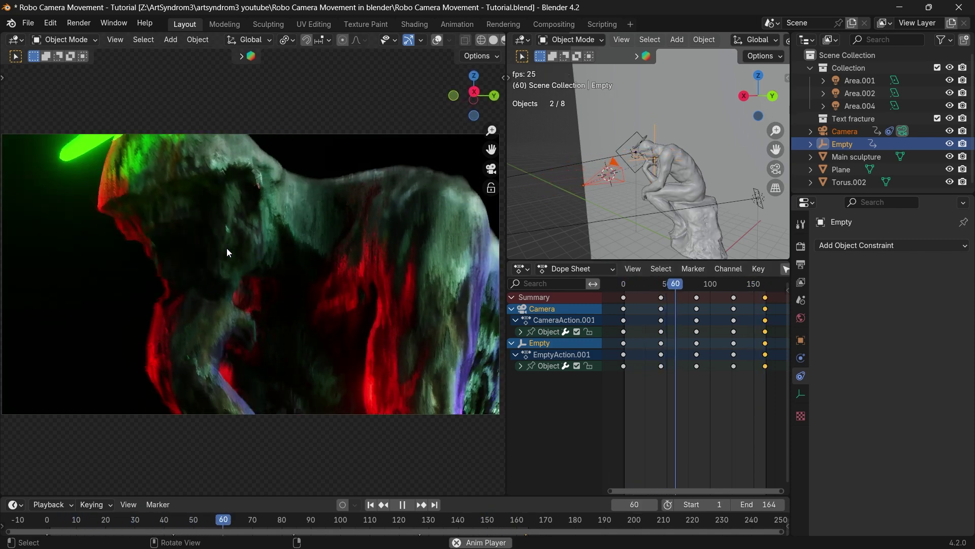
pyautogui.press('space')
pyautogui.click(650, 285)
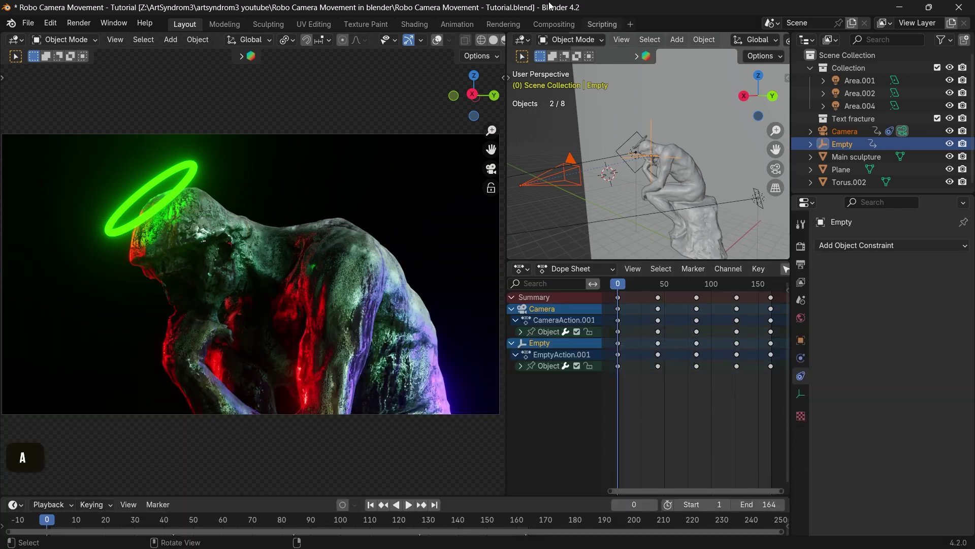
# - Turn the free 3D viewport into a Graph Editor, enable Normalize for the curves and narrow the channel list
pyautogui.click(521, 41)
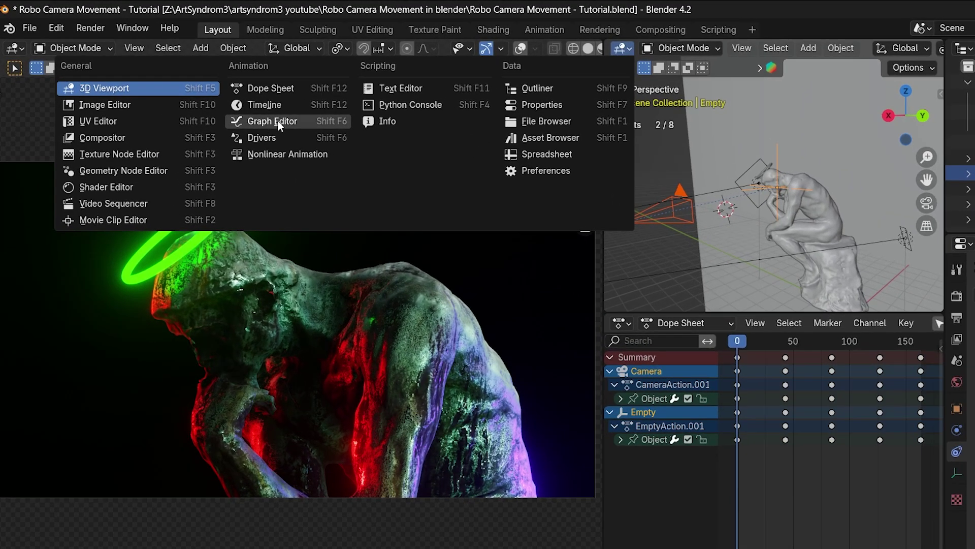
pyautogui.click(279, 121)
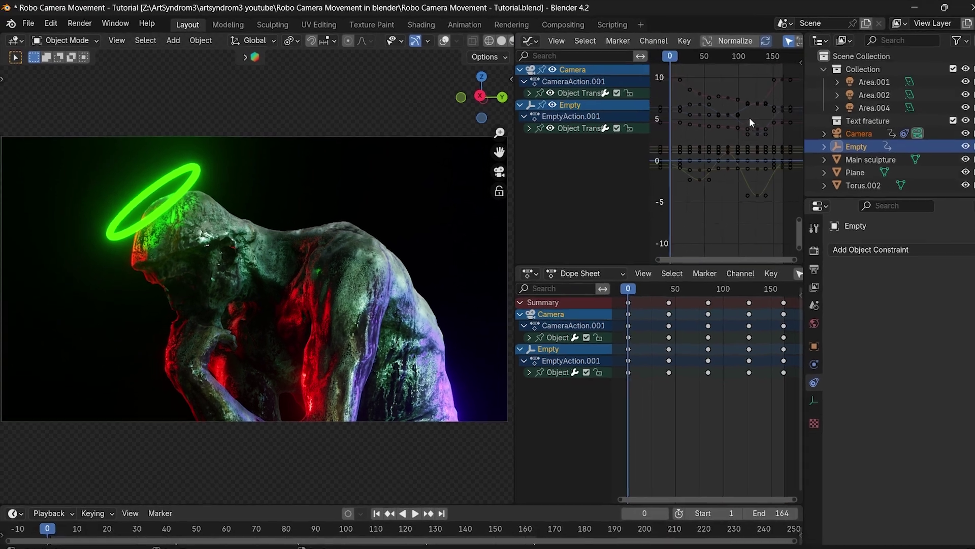
pyautogui.moveTo(750, 120); pyautogui.dragTo(736, 138, button='middle')
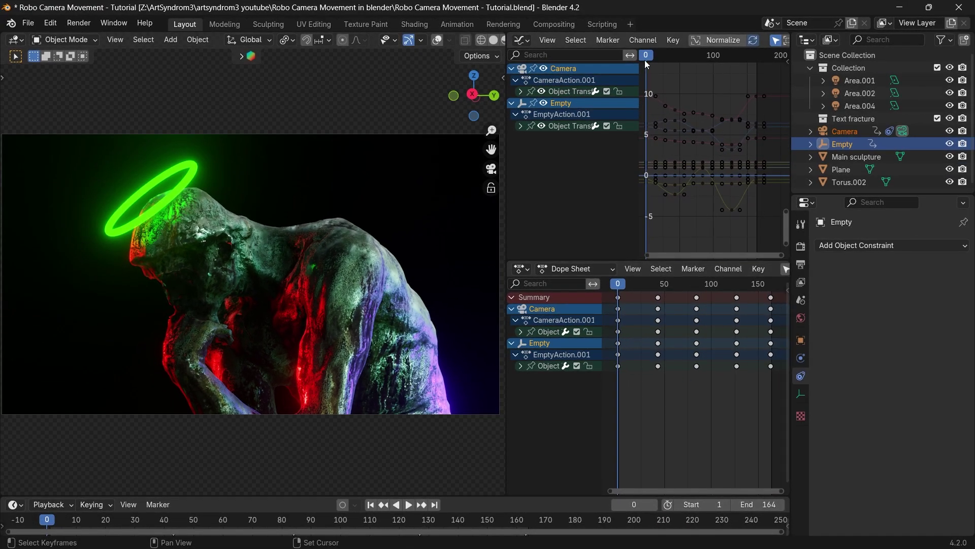
pyautogui.click(719, 41)
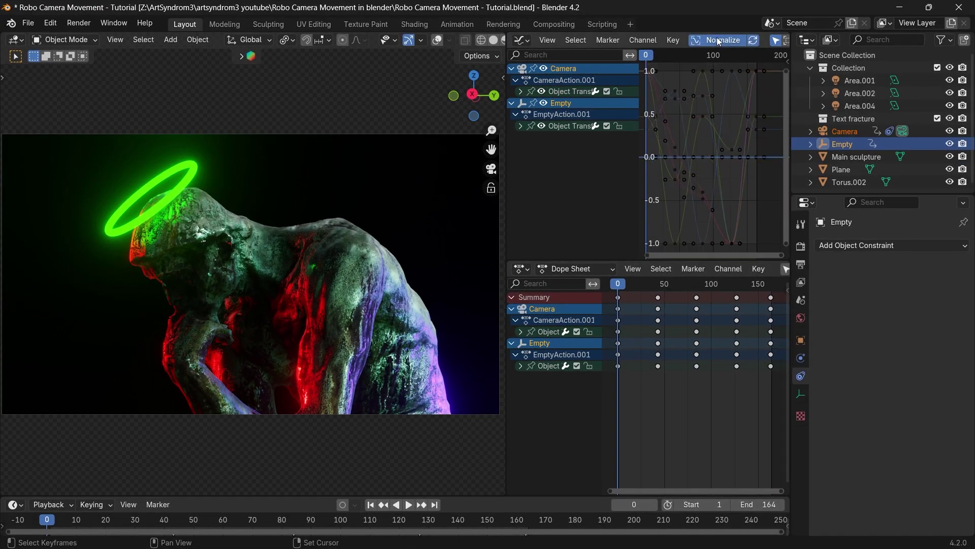
pyautogui.moveTo(638, 151); pyautogui.dragTo(590, 157)
pyautogui.press('n')
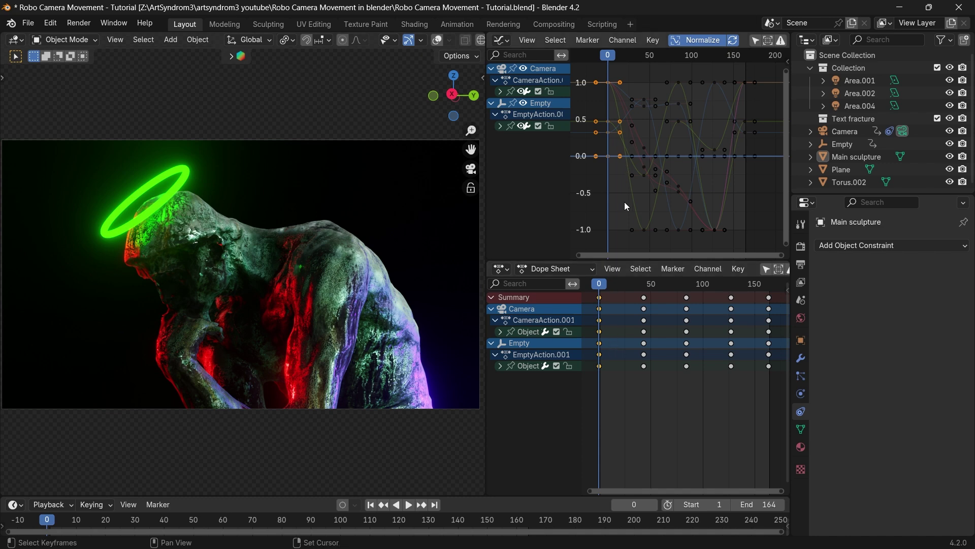
# - Lengthen the curve handles of the keyframes at frames 0 and 43 by scaling them along the X axis
pyautogui.press('s')
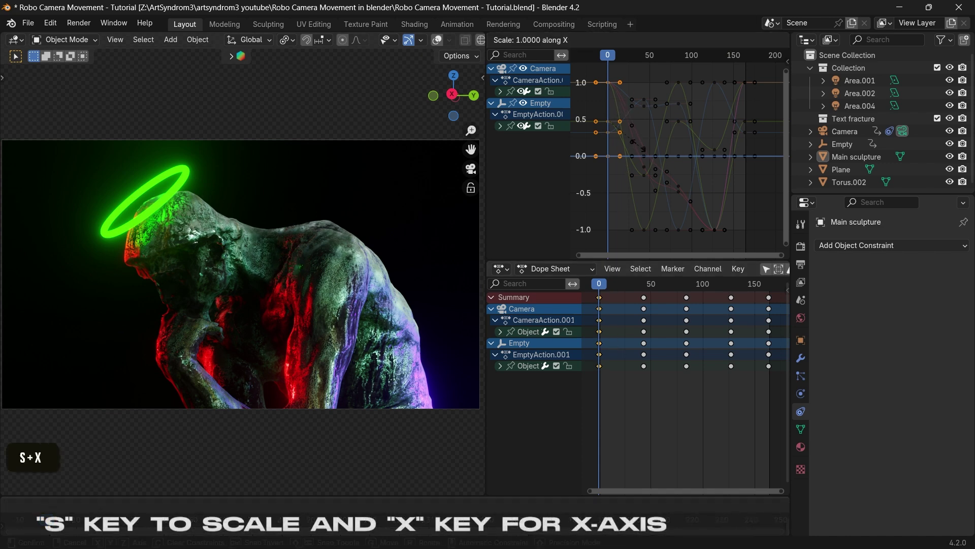
pyautogui.click(638, 298)
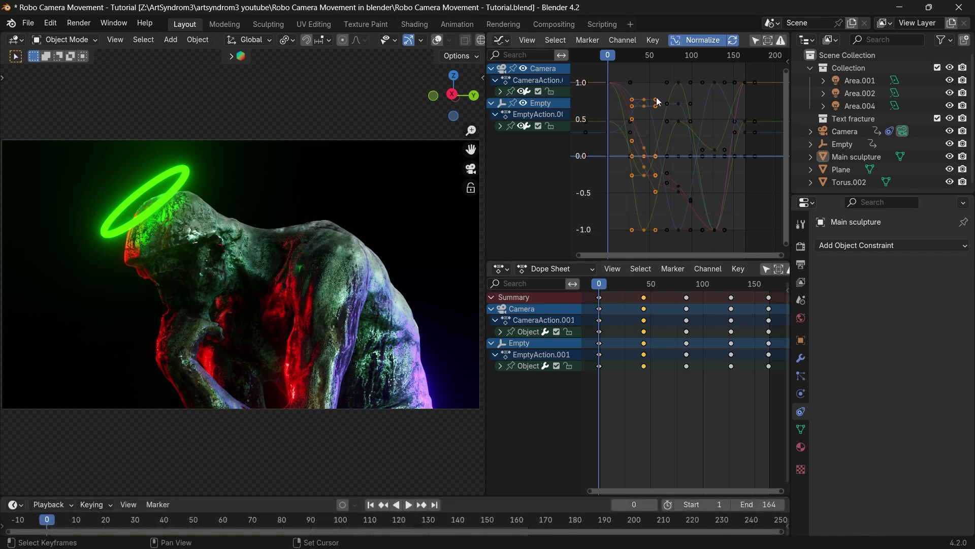
pyautogui.press('s')
pyautogui.press('x')
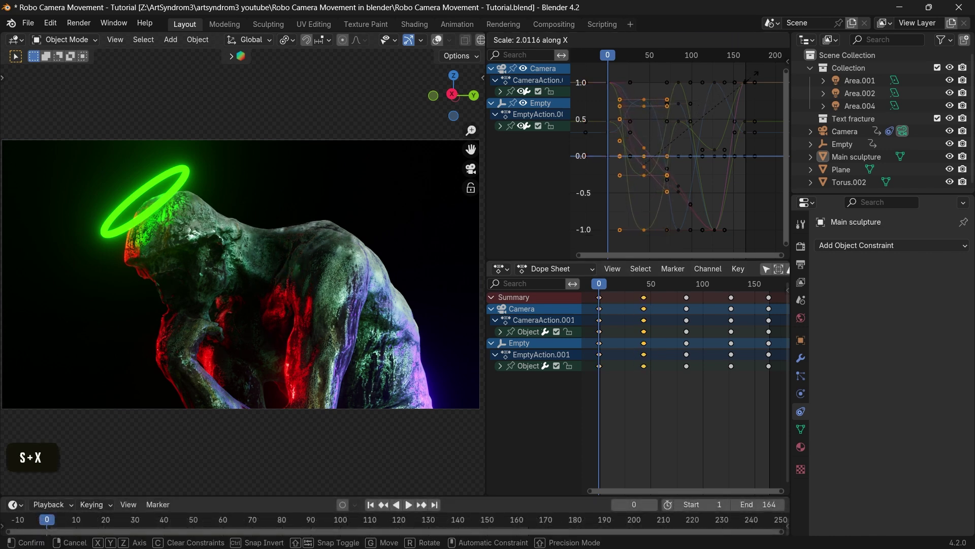
pyautogui.click(683, 332)
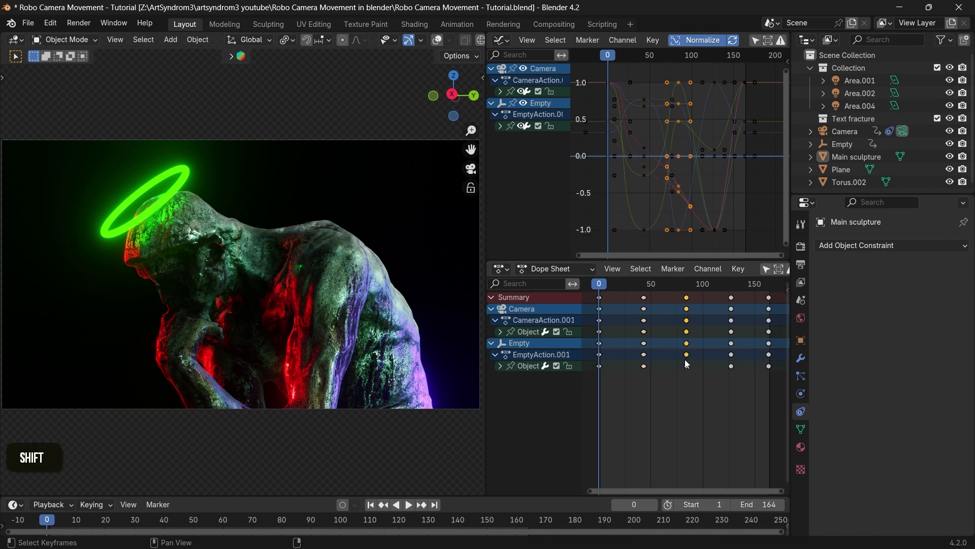
# - Scale the curve handles of the remaining three keyframe columns, through frame 164, along the X axis
pyautogui.press('s')
pyautogui.press('x')
pyautogui.click(650, 140)
pyautogui.press('s')
pyautogui.press('x')
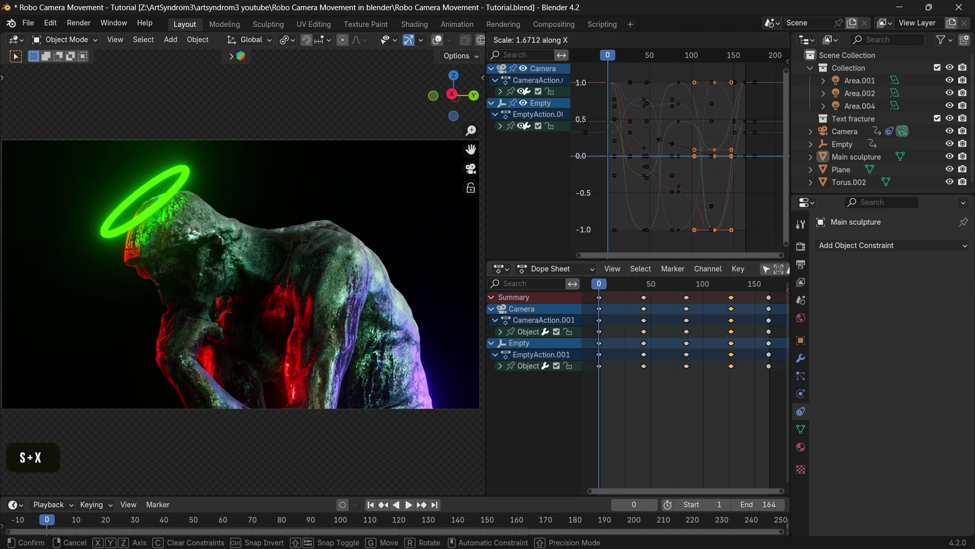
pyautogui.click(683, 126)
pyautogui.press('s')
pyautogui.click(601, 127)
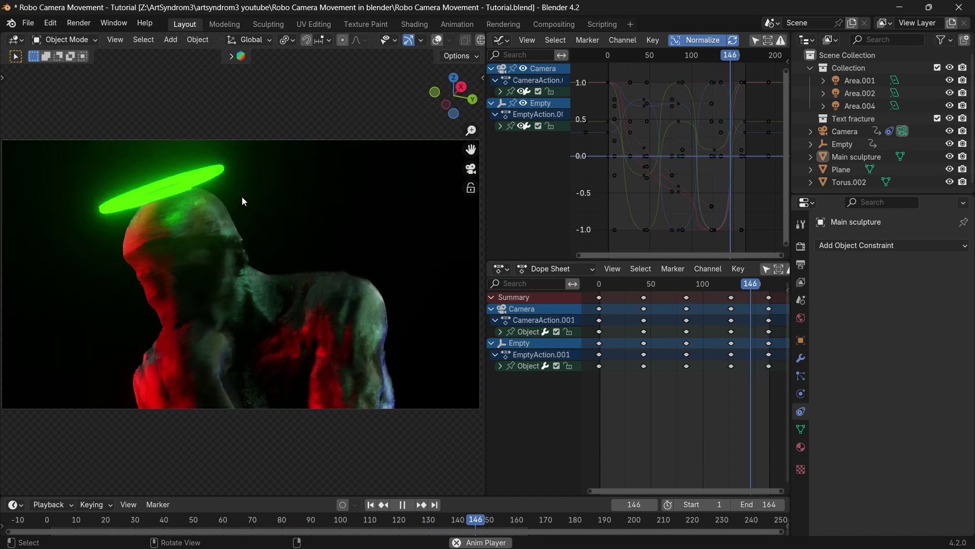
# - Shift the keyframes after frame 0 earlier, to about frames 32, 67, 110 and 146, and replay the animation from frame 0
pyautogui.hotkey('alt', 'a')
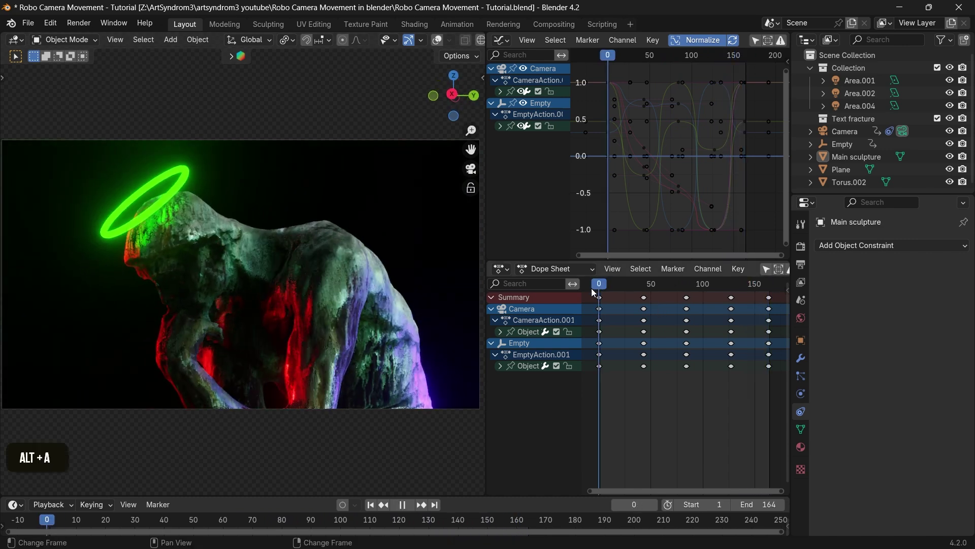
pyautogui.hotkey('alt', 'a')
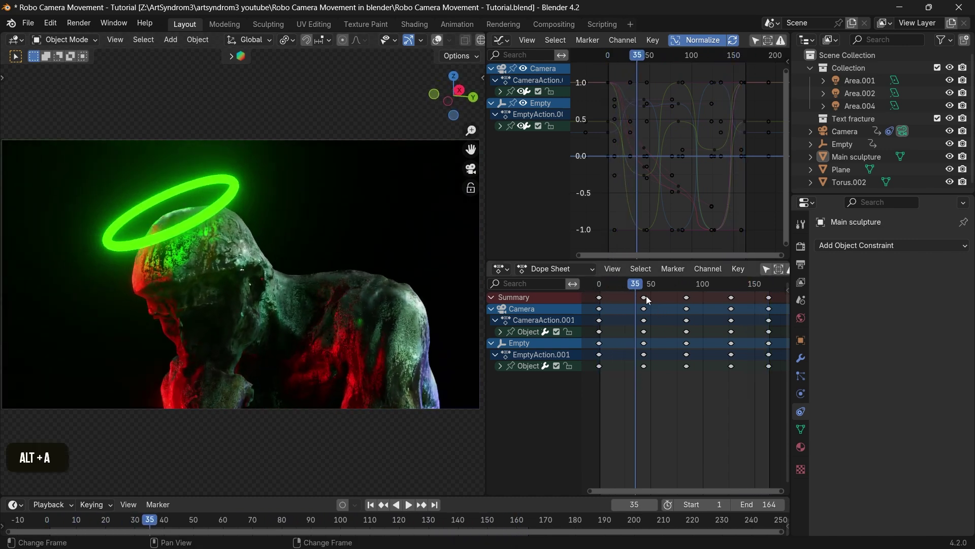
pyautogui.click(645, 297)
pyautogui.press('g')
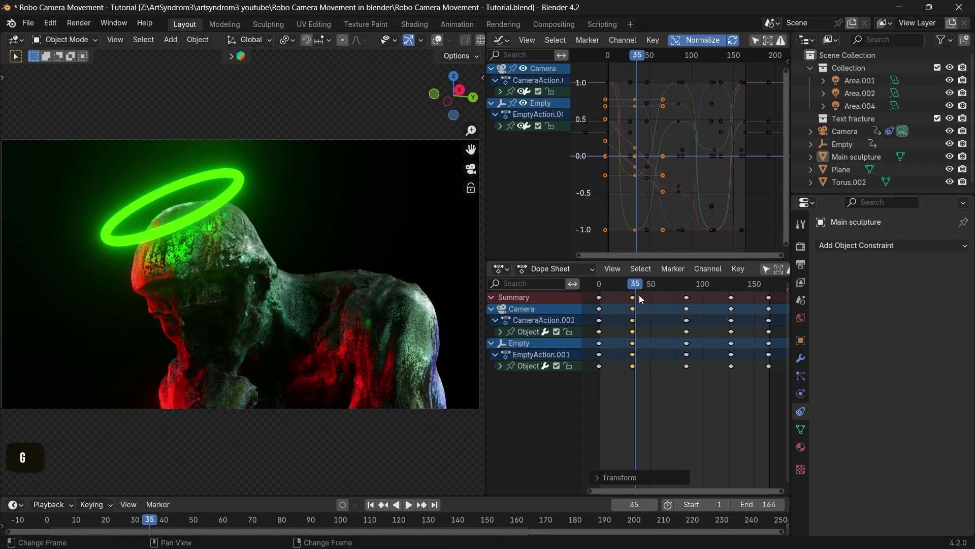
pyautogui.click(756, 325)
pyautogui.press('a')
pyautogui.moveTo(630, 284); pyautogui.dragTo(599, 283)
pyautogui.hotkey('alt', 'a')
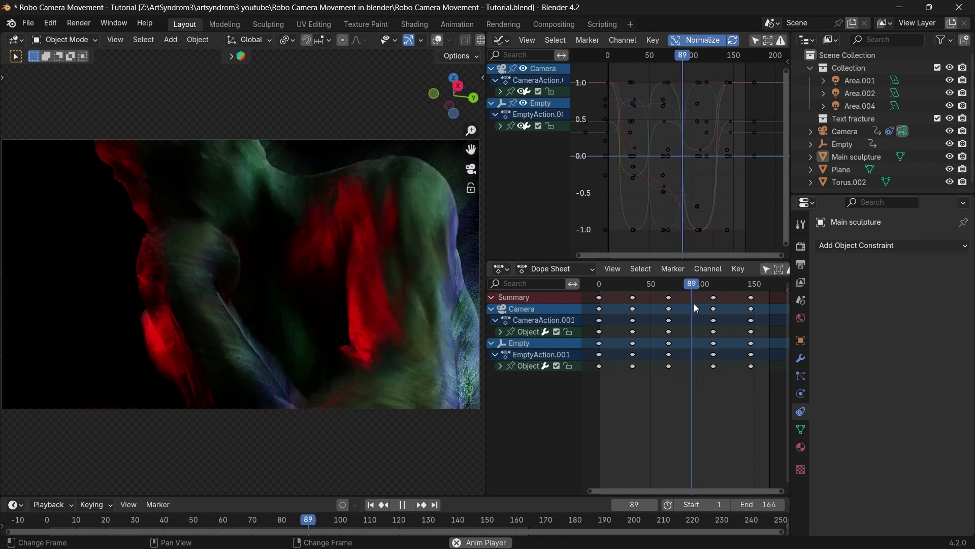
# - Shift the last three keyframe columns later, to about frames 75, 118 and 154, and replay the animation
pyautogui.hotkey('alt', 'a')
pyautogui.press('b')
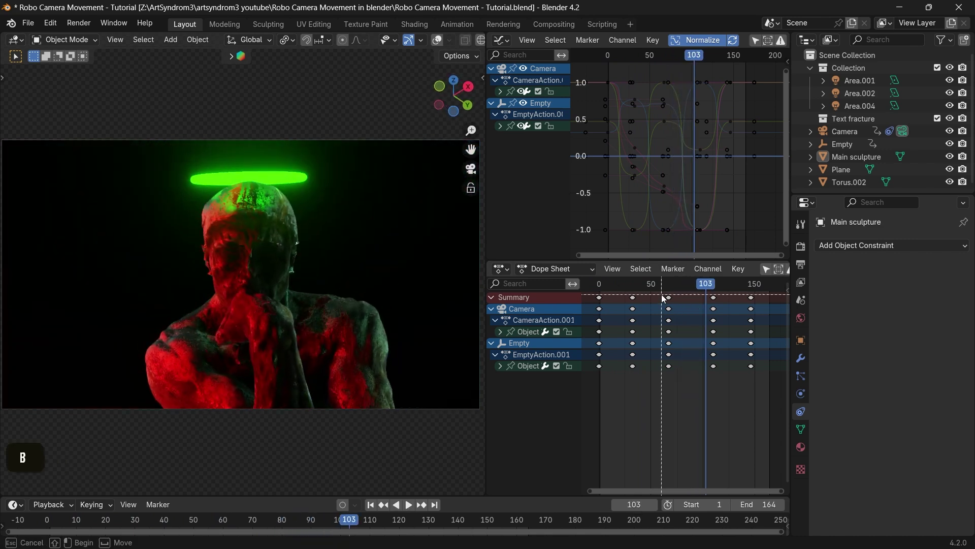
pyautogui.moveTo(660, 295); pyautogui.dragTo(757, 373)
pyautogui.press('g')
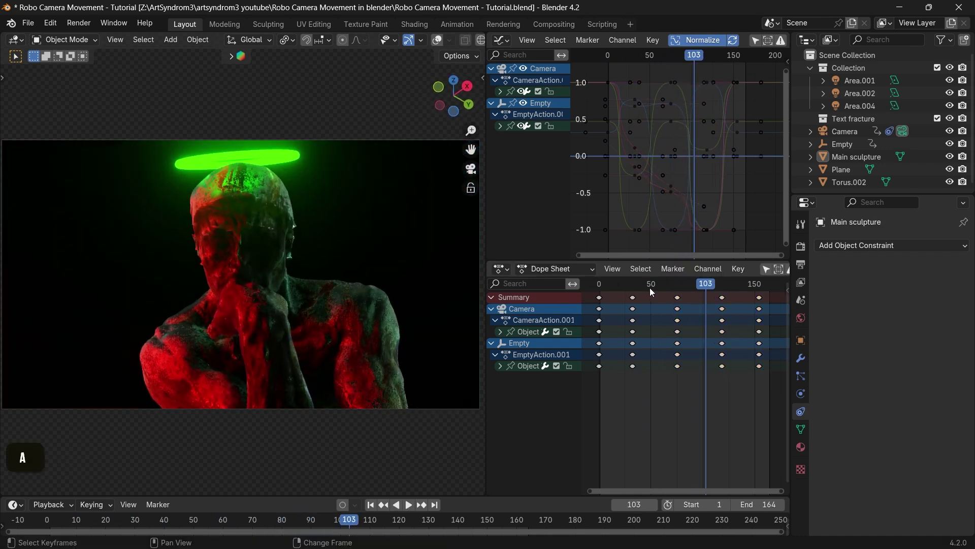
pyautogui.hotkey('alt', 'a')
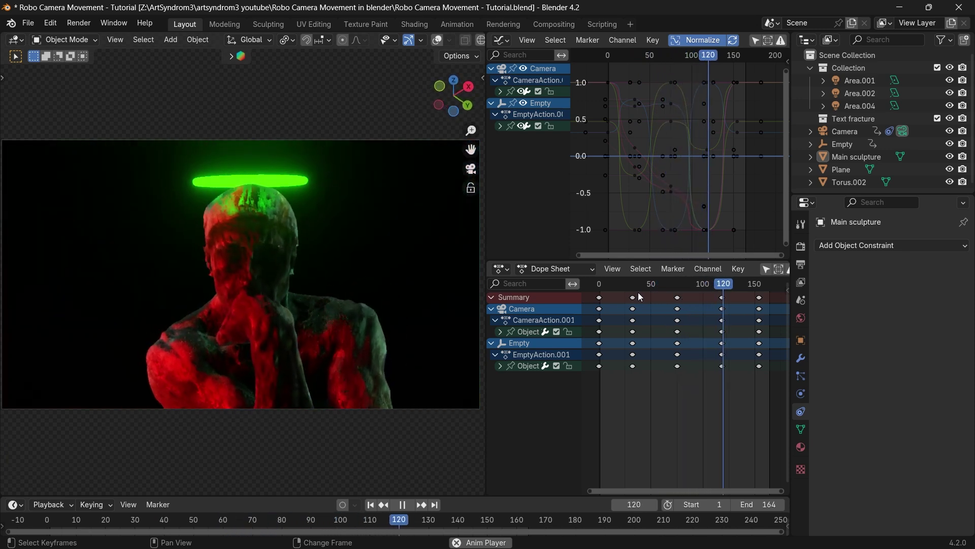
pyautogui.hotkey('alt', 'a')
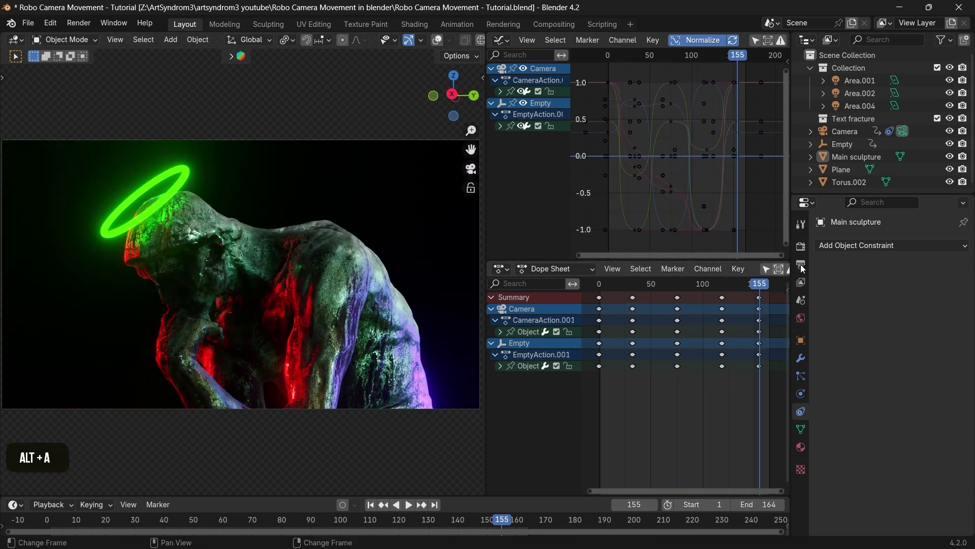
# - Display the render settings down to the Motion Blur section and play the animation briefly
pyautogui.click(801, 247)
pyautogui.scroll(-7, 846, 332)
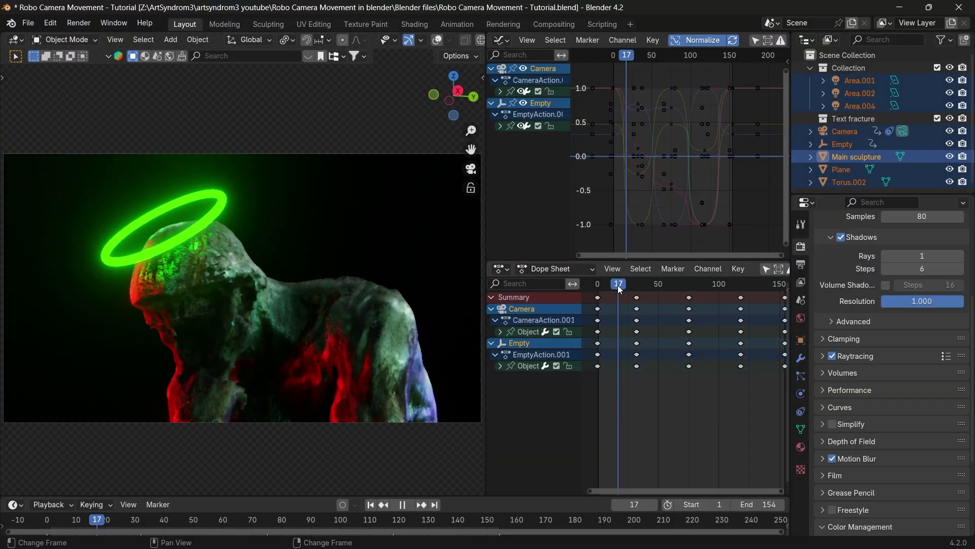
pyautogui.hotkey('alt', 'a')
pyautogui.hotkey('alt', 'a')
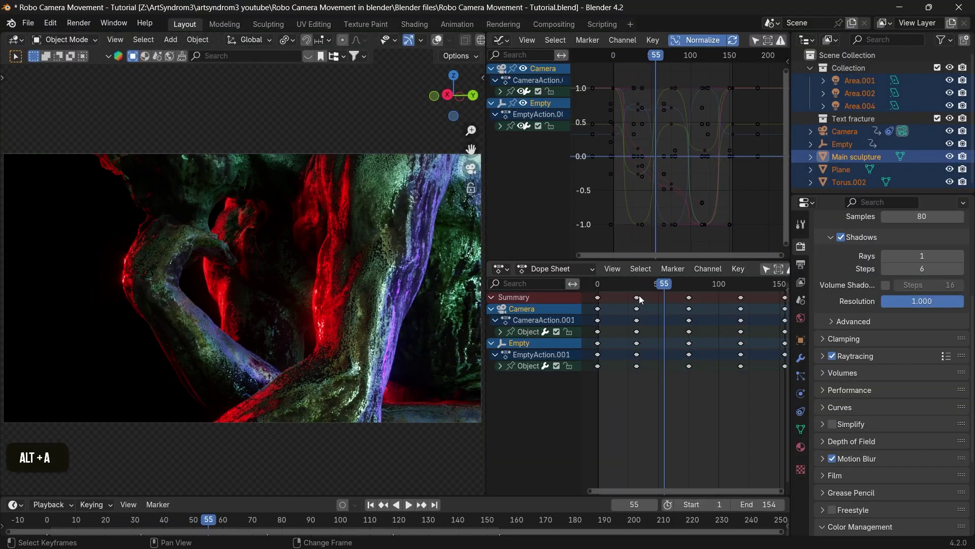
# - Duplicate the keyframes at about frame 32 and place the copy at about frame 43 to add a pause
pyautogui.click(638, 298)
pyautogui.hotkey('shift', 'd')
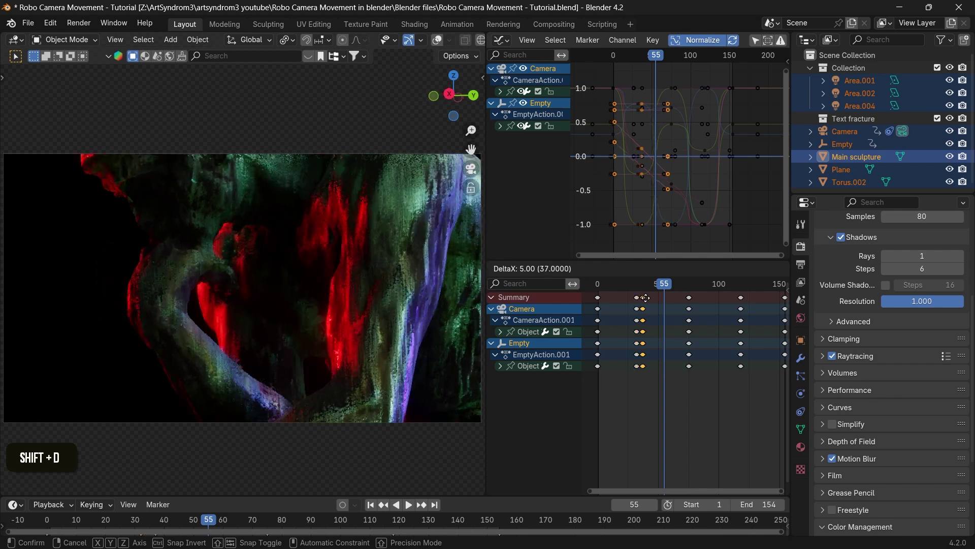
pyautogui.click(653, 297)
pyautogui.moveTo(642, 284)
pyautogui.mouseDown()
pyautogui.moveTo(650, 286)
pyautogui.moveTo(627, 288)
pyautogui.mouseUp()
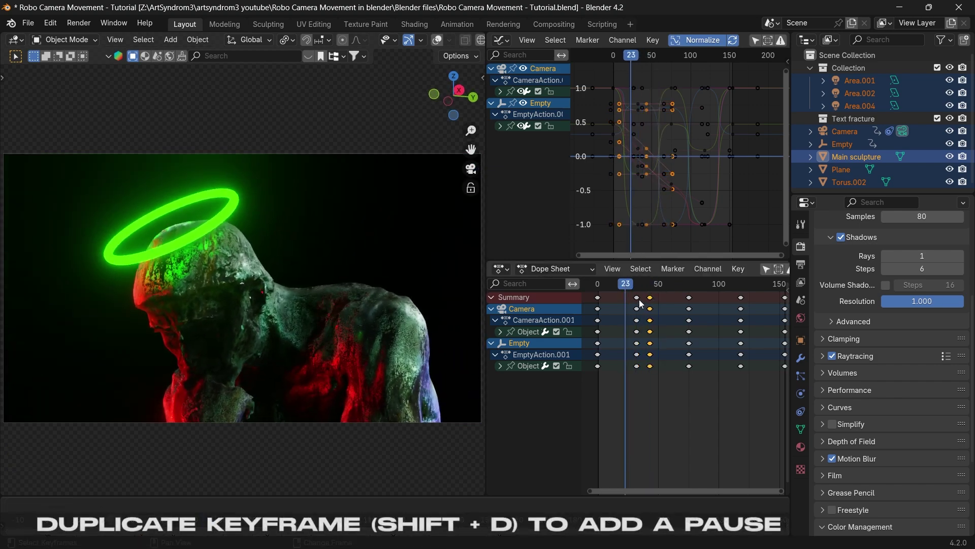
# - Set the keyframes at about frame 32 to Linear interpolation, move their copy to about frame 45 and replay from frame 0
pyautogui.click(637, 299)
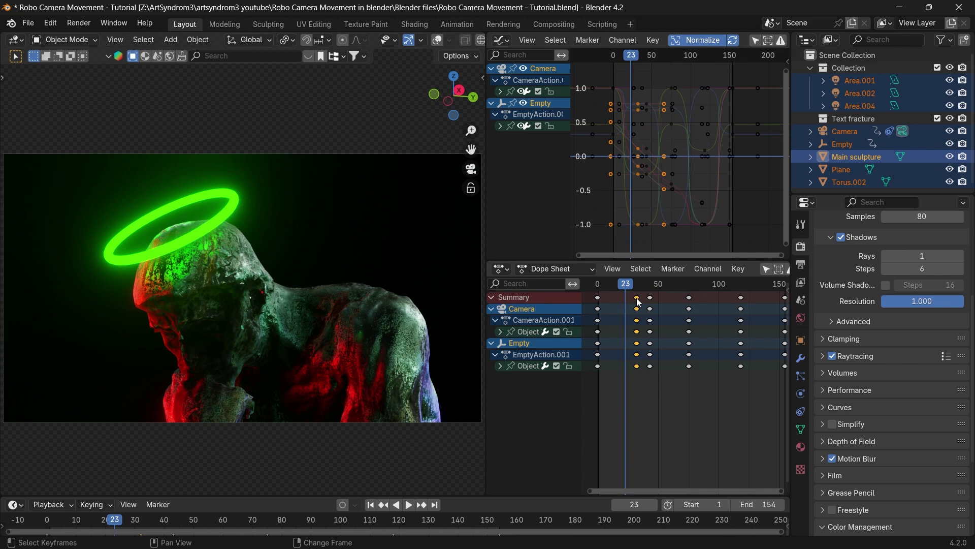
pyautogui.press('t')
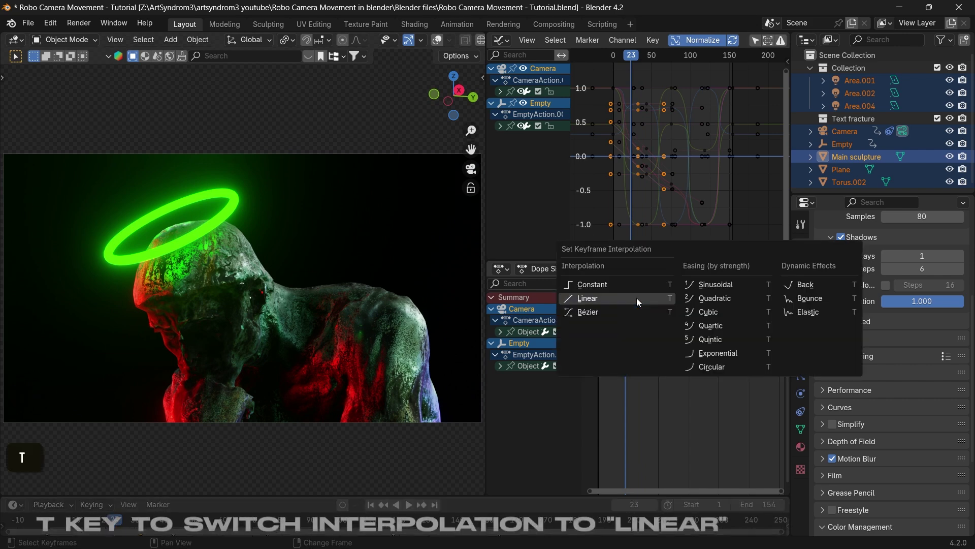
pyautogui.click(595, 303)
pyautogui.press('g')
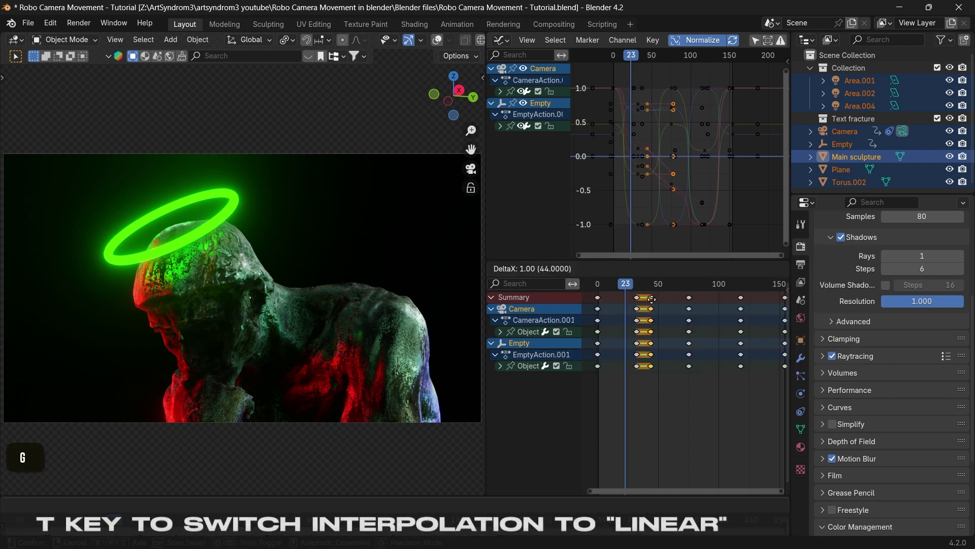
pyautogui.click(643, 307)
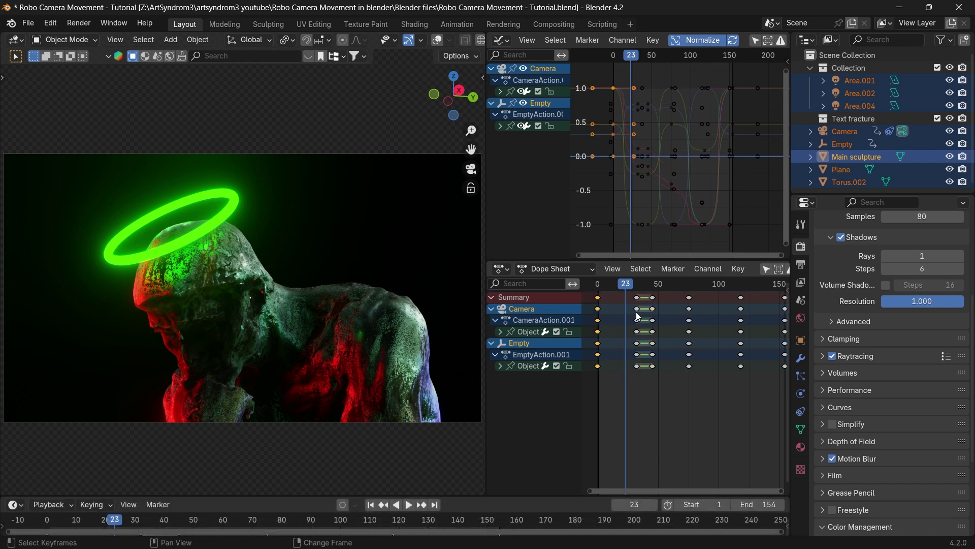
pyautogui.click(596, 287)
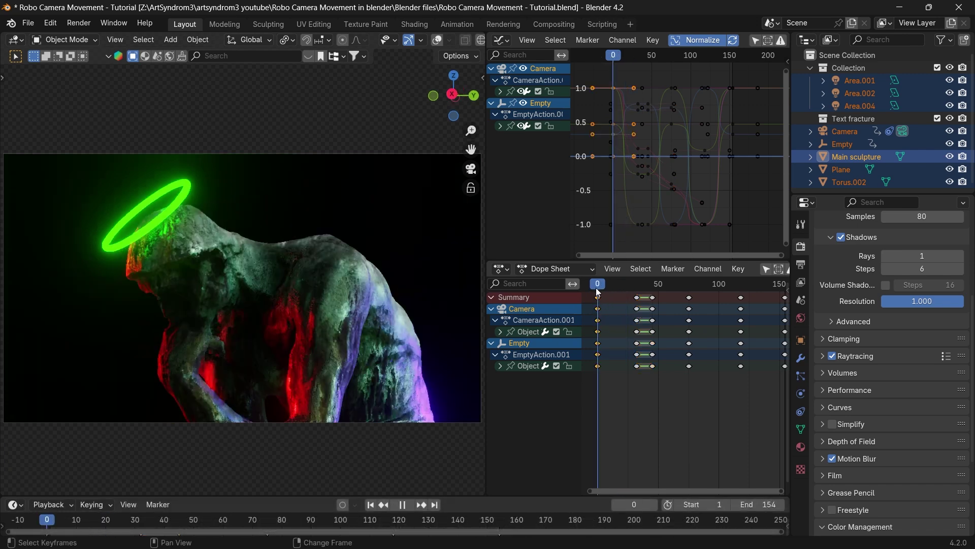
pyautogui.hotkey('alt', 'a')
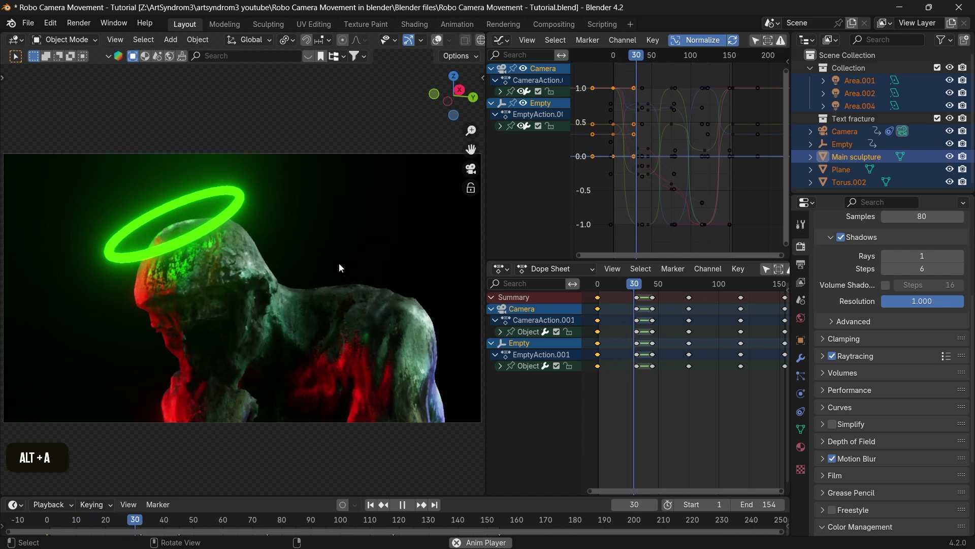
pyautogui.hotkey('alt', 'a')
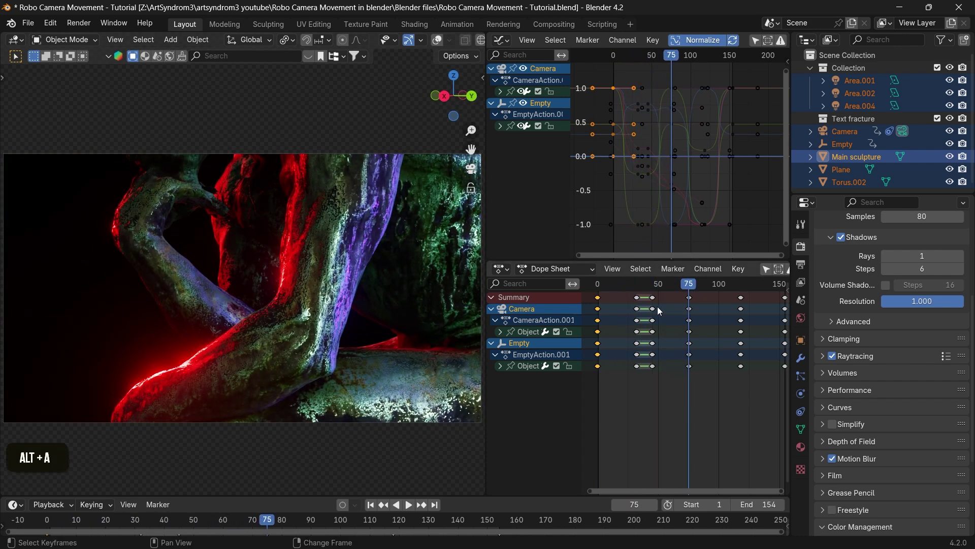
# - Lengthen the first pause by moving its start to about frame 22 and its end to about frame 53, replaying from frame 0
pyautogui.click(636, 298)
pyautogui.press('g')
pyautogui.click(625, 300)
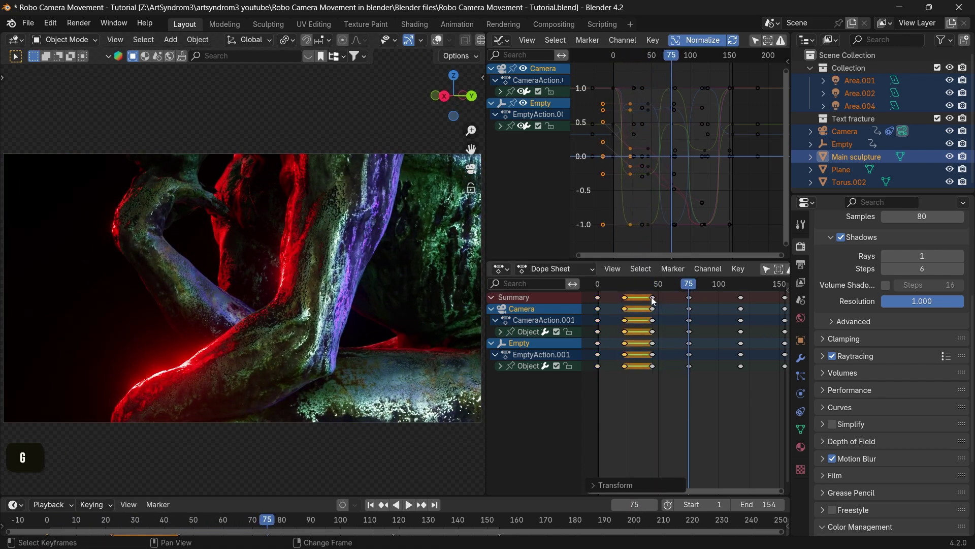
pyautogui.click(653, 299)
pyautogui.press('g')
pyautogui.moveTo(634, 285); pyautogui.dragTo(585, 281)
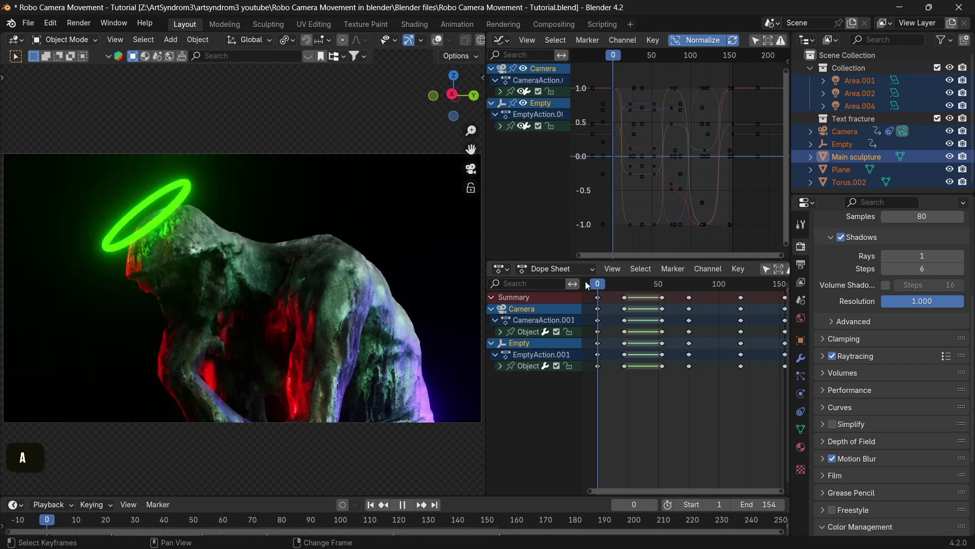
pyautogui.hotkey('alt', 'a')
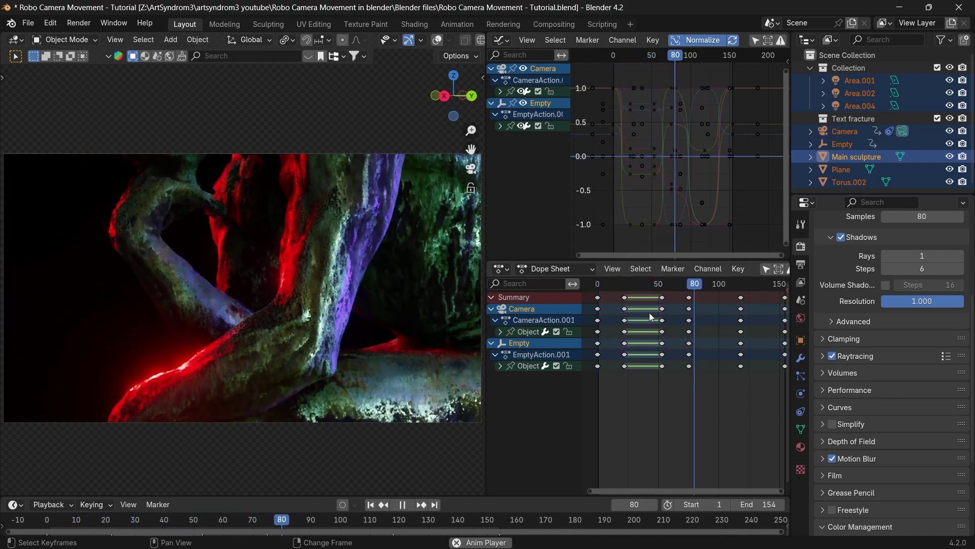
pyautogui.hotkey('alt', 'a')
# - Add Linear pauses by duplicating the keyframes at about frames 75 and 118 to about frames 90 and 136, and replay the animation
pyautogui.hotkey('shift', 'd')
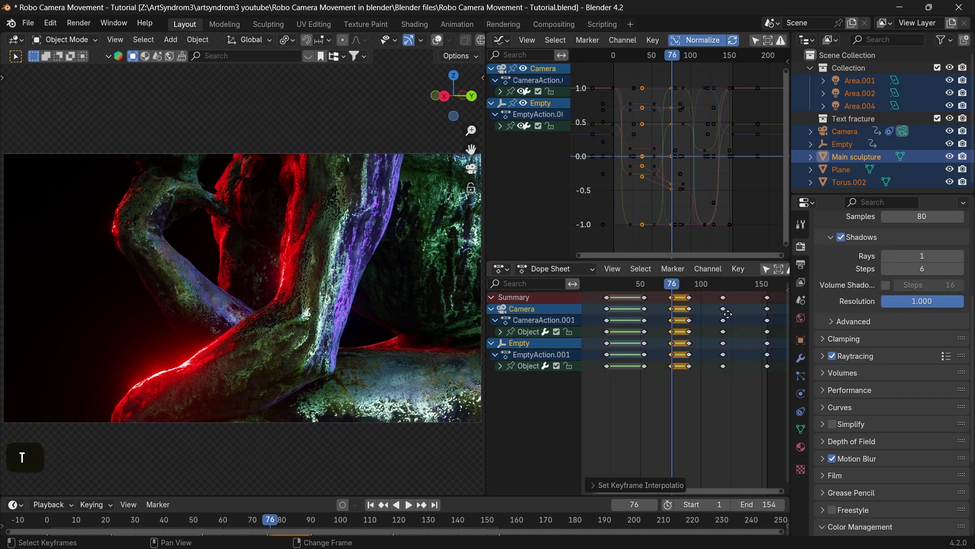
pyautogui.click(696, 295)
pyautogui.press('t')
pyautogui.click(673, 297)
pyautogui.press('x')
pyautogui.scroll(-3, 708, 300)
pyautogui.moveTo(706, 284); pyautogui.dragTo(713, 286)
pyautogui.press('Home')
pyautogui.hotkey('alt', 'a')
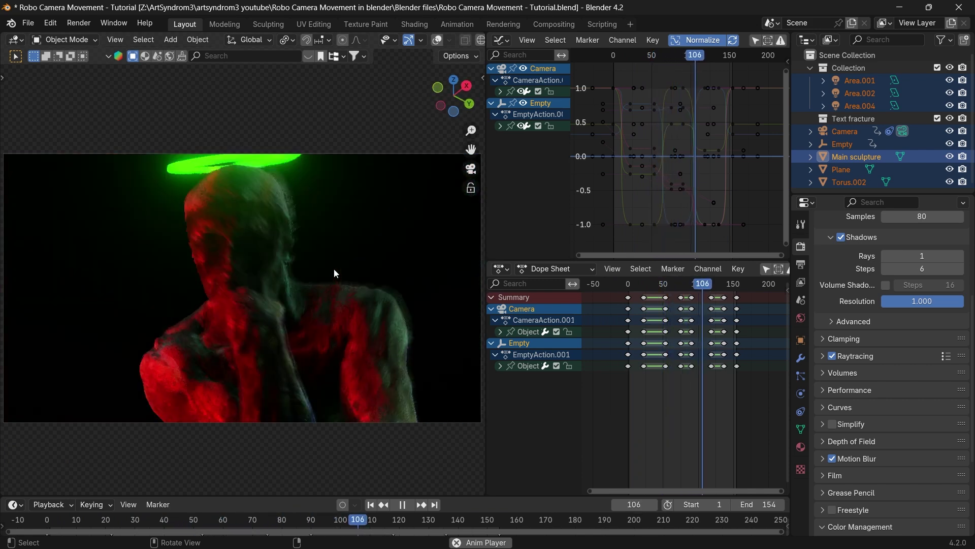
pyautogui.hotkey('alt', 'a')
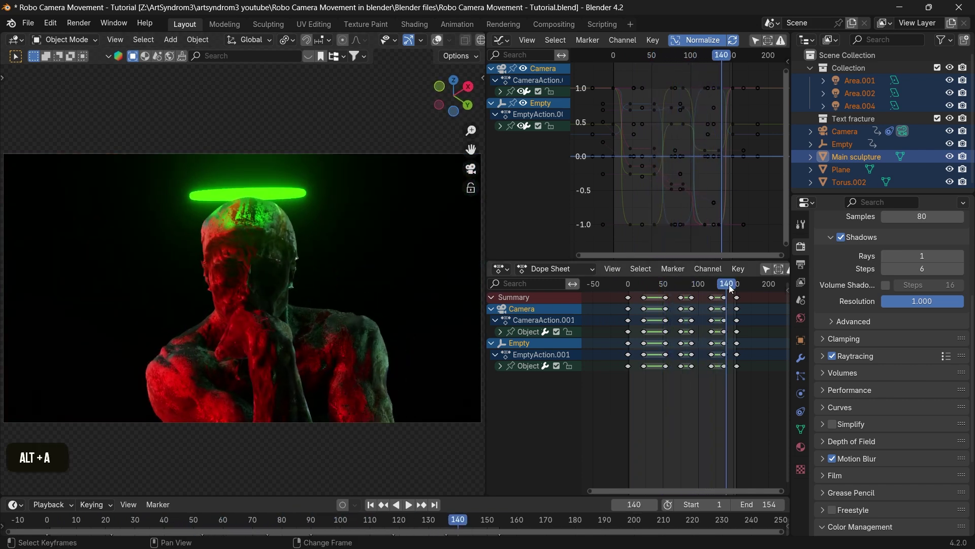
pyautogui.moveTo(731, 288); pyautogui.dragTo(640, 287)
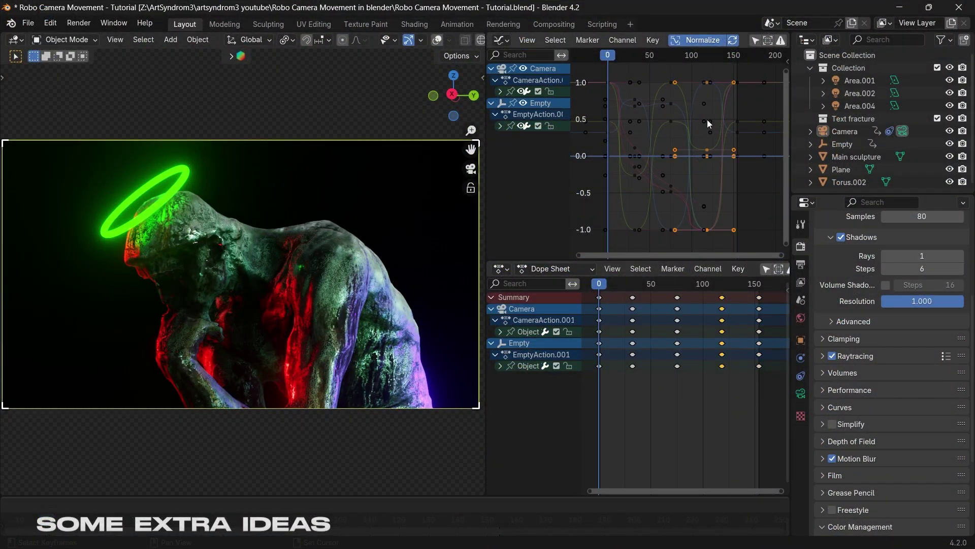
# - Try Bounce interpolation on the keyframes at about frame 118, replay the movement and undo the change
pyautogui.press('t')
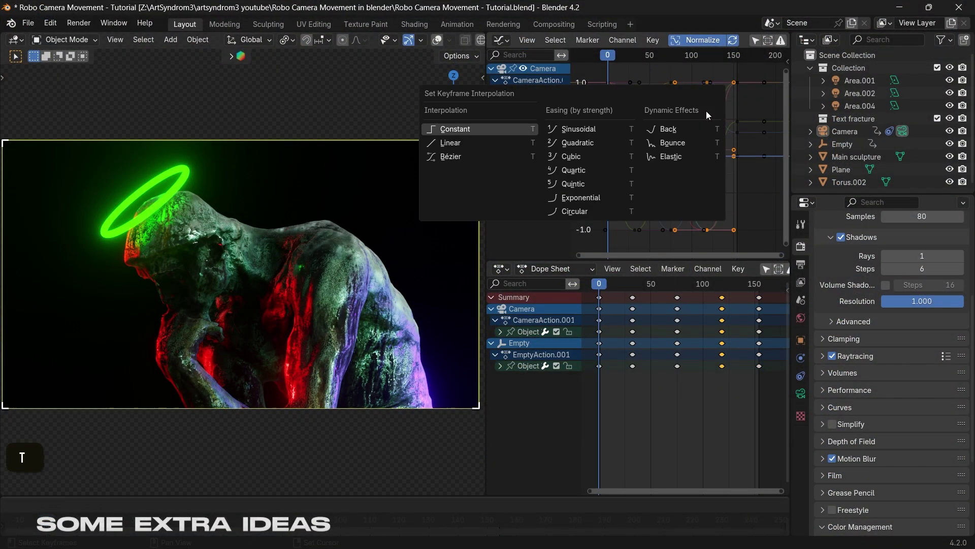
pyautogui.click(667, 145)
pyautogui.click(711, 285)
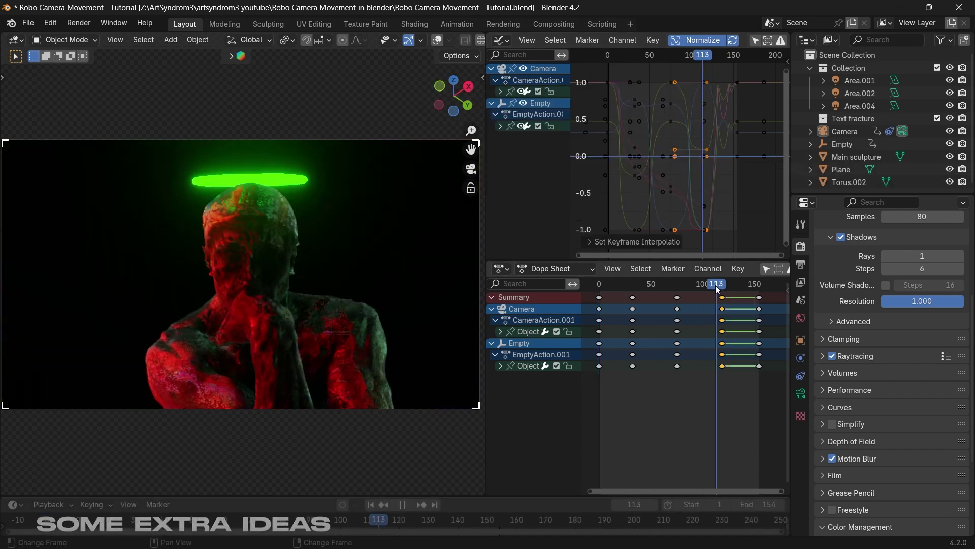
pyautogui.hotkey('alt', 'a')
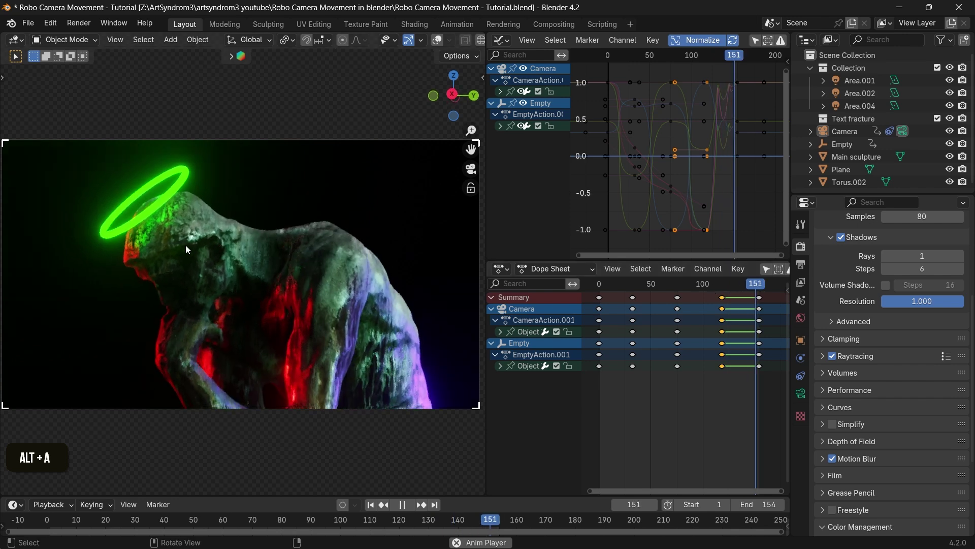
pyautogui.hotkey('ctrl', 'z')
# - Try Elastic interpolation on the keyframes at about frame 118, replay from frame 105 and undo the change
pyautogui.click(722, 288)
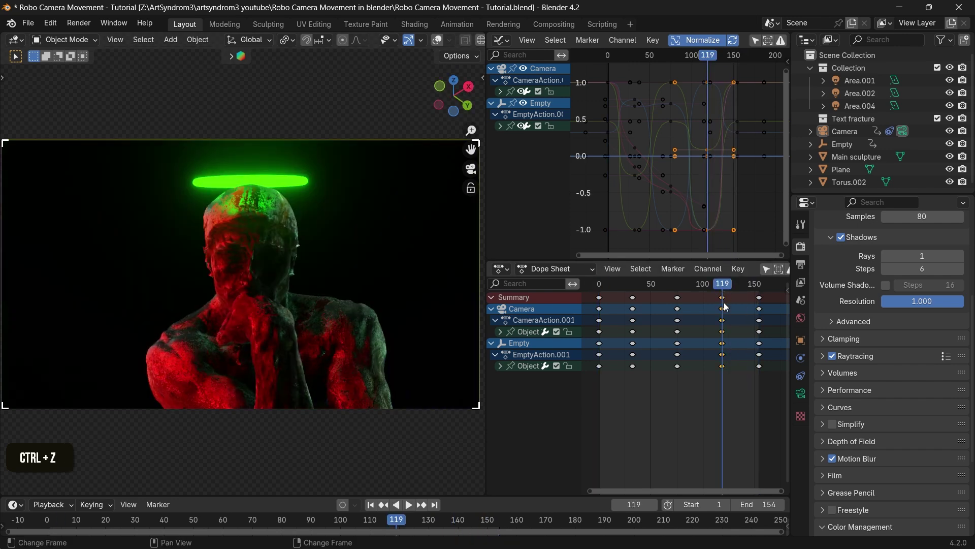
pyautogui.press('t')
pyautogui.click(697, 317)
pyautogui.click(708, 285)
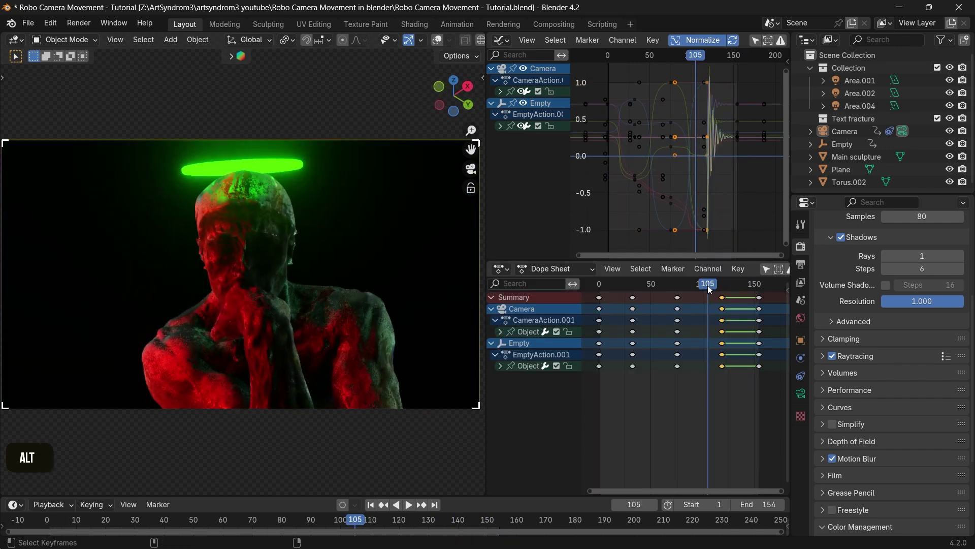
pyautogui.hotkey('alt', 'a')
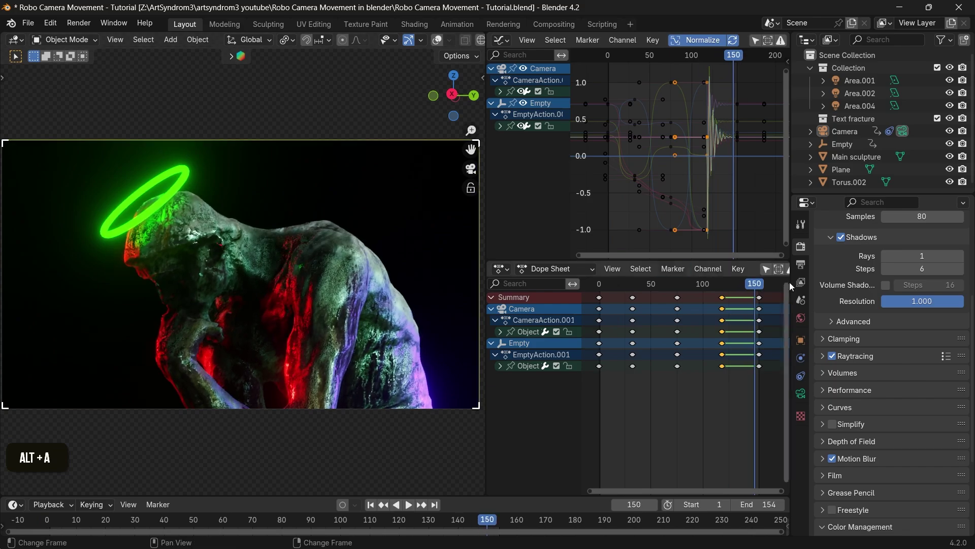
pyautogui.hotkey('ctrl', 'z')
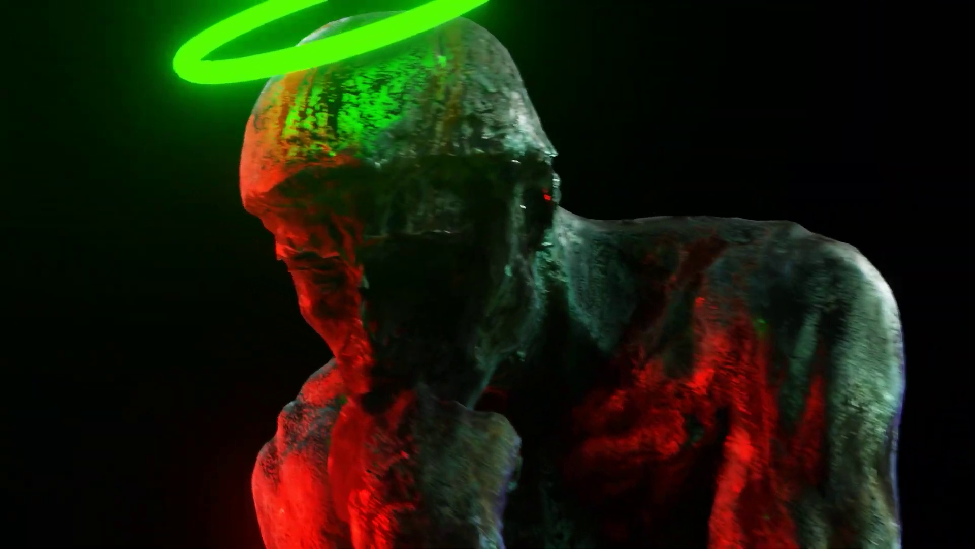